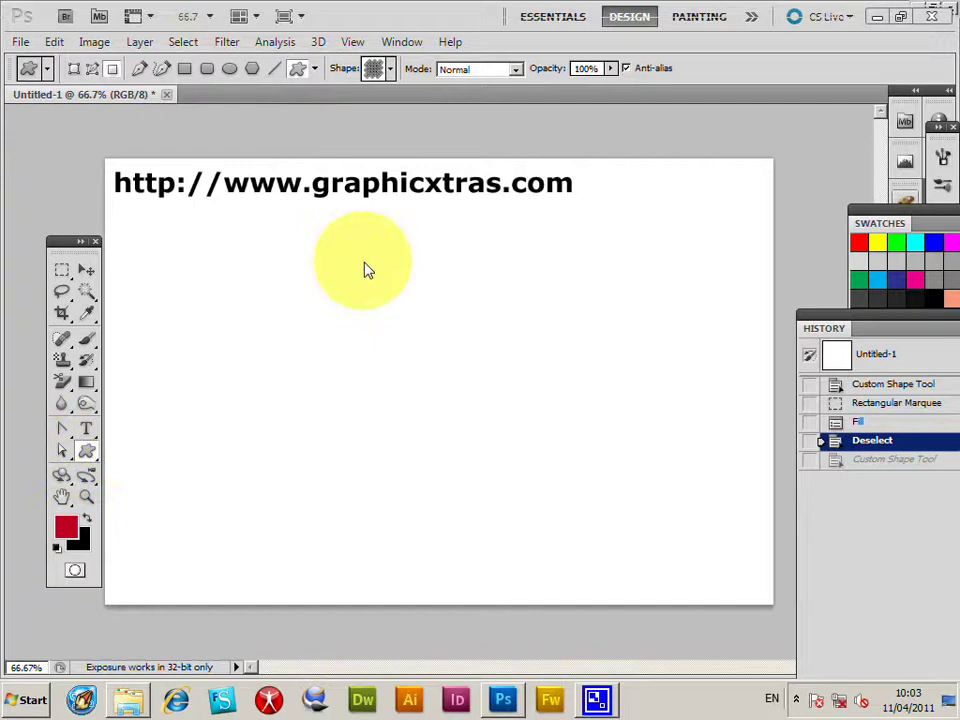
# Draw the interlocking-cross custom shape as a red filled shape layer across the page centre
pyautogui.click(391, 70)
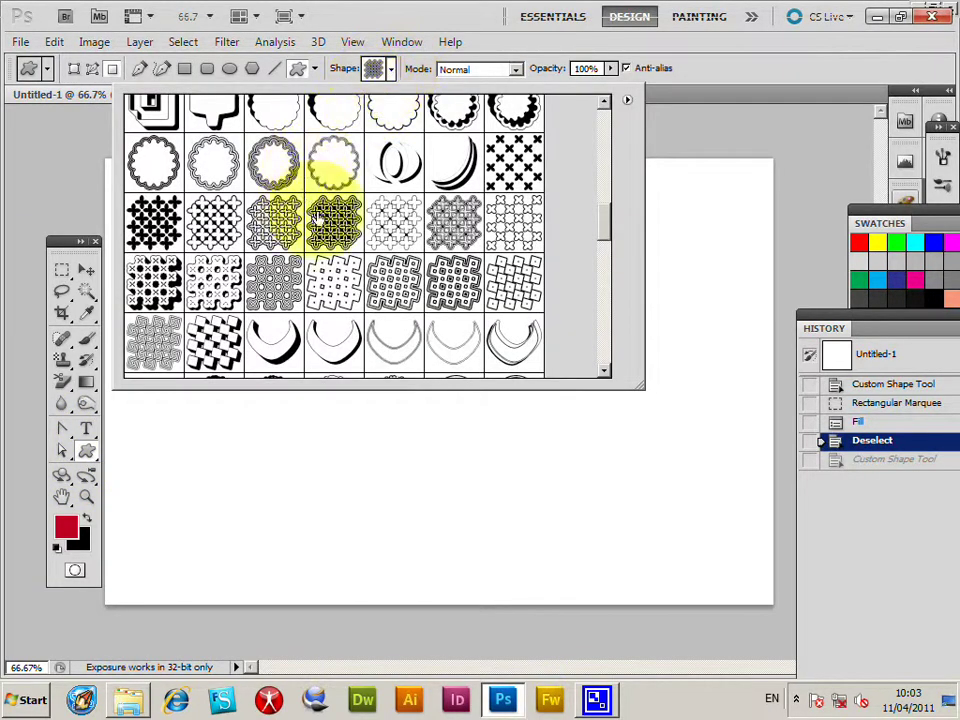
pyautogui.moveTo(585, 225); pyautogui.dragTo(616, 200)
pyautogui.click(692, 146)
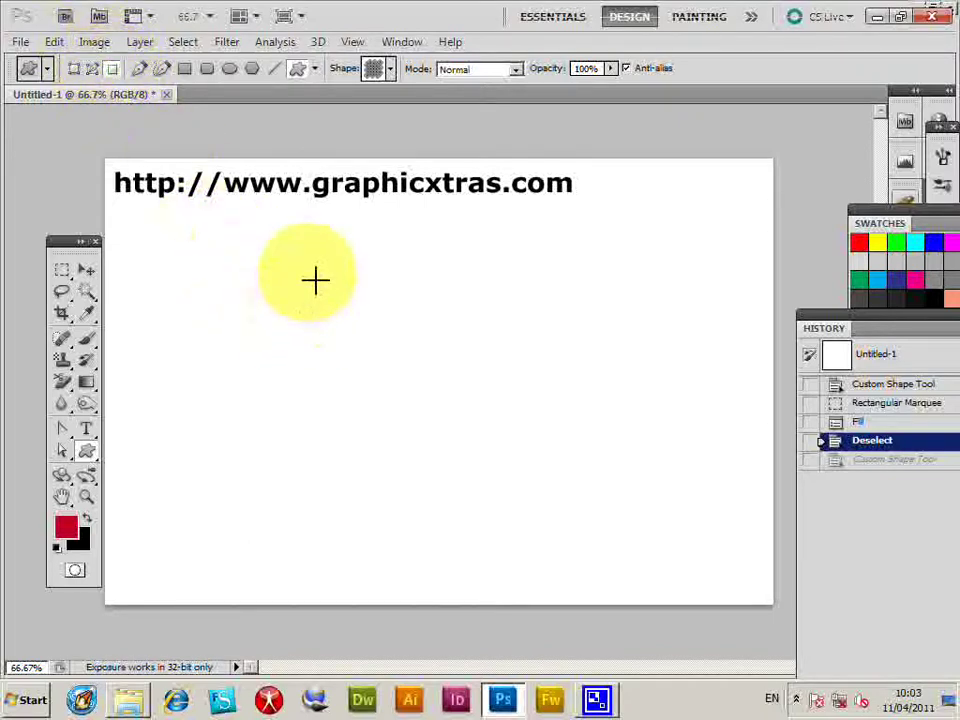
pyautogui.click(73, 68)
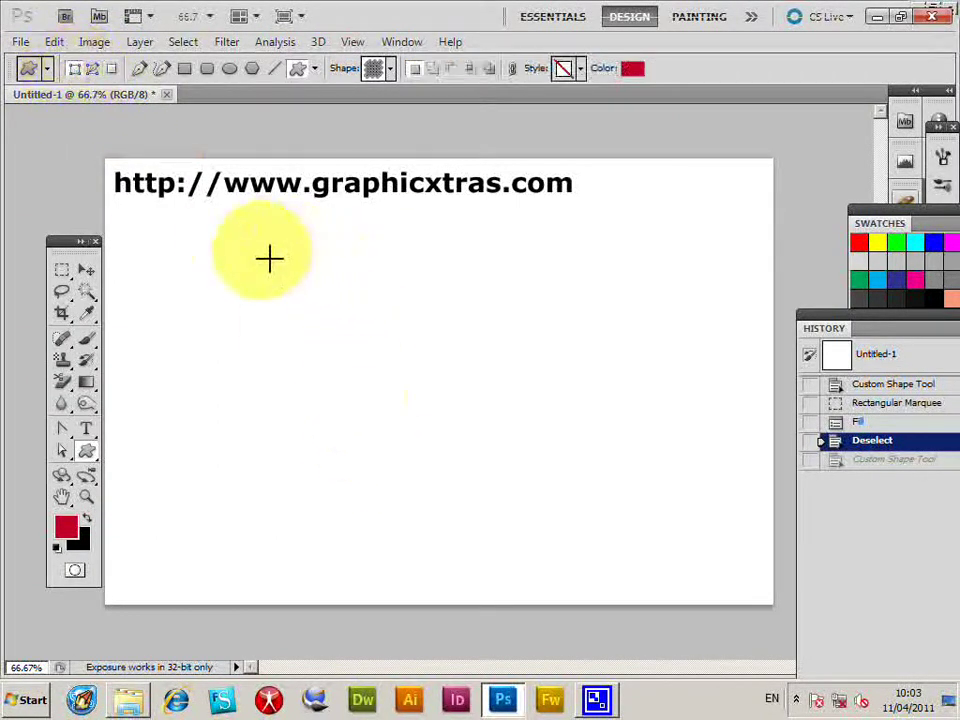
pyautogui.moveTo(247, 246); pyautogui.dragTo(506, 565)
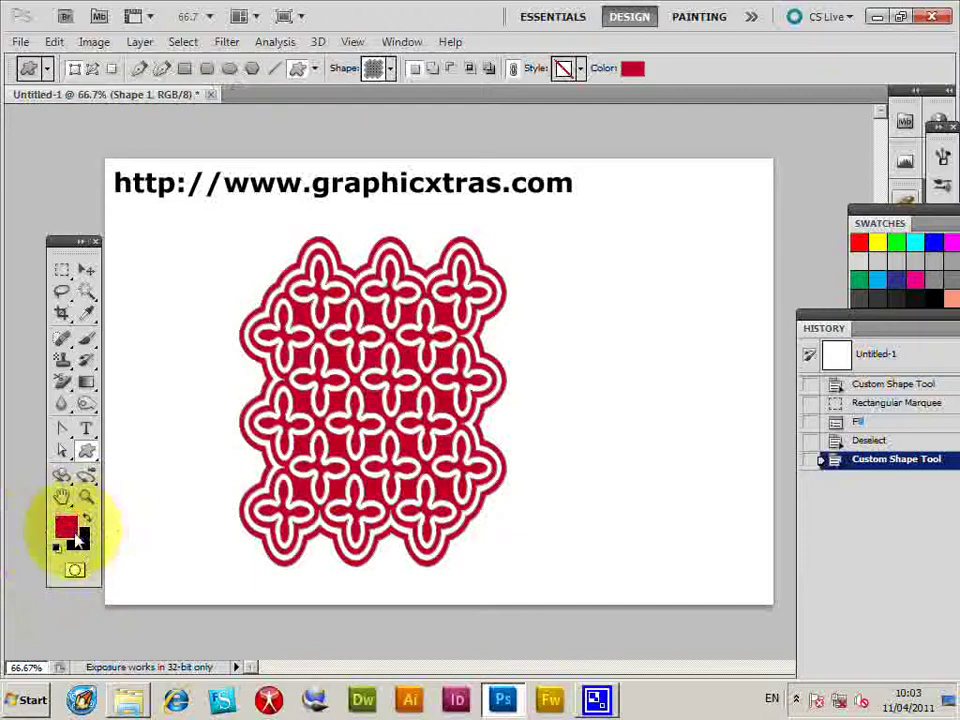
# Bring up the Edit menu's Transform Path submenu
pyautogui.click(54, 42)
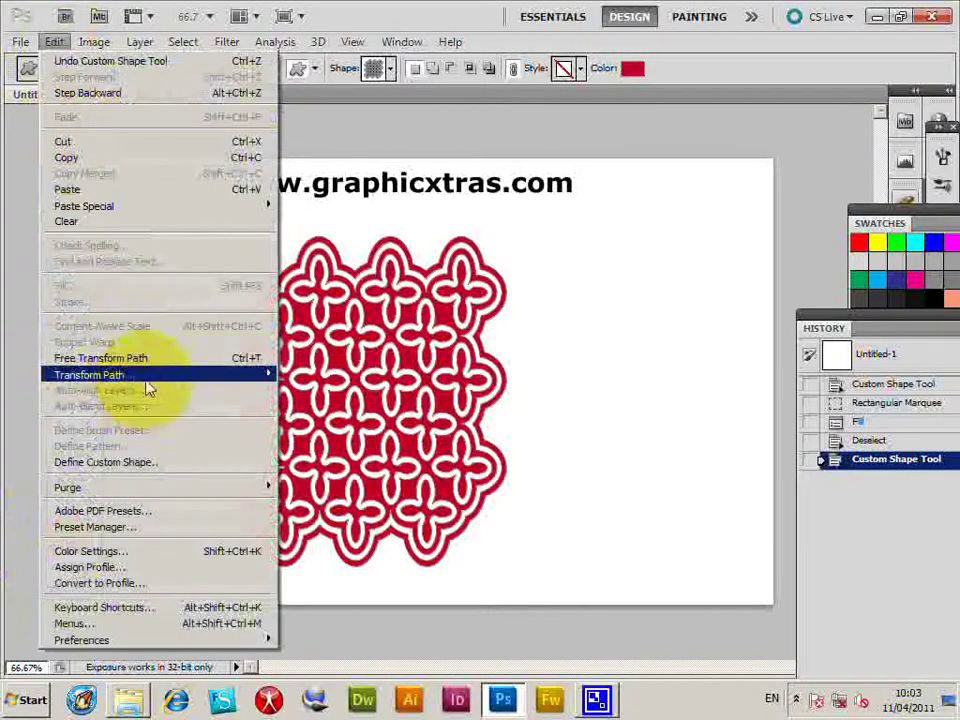
pyautogui.moveTo(122, 386)
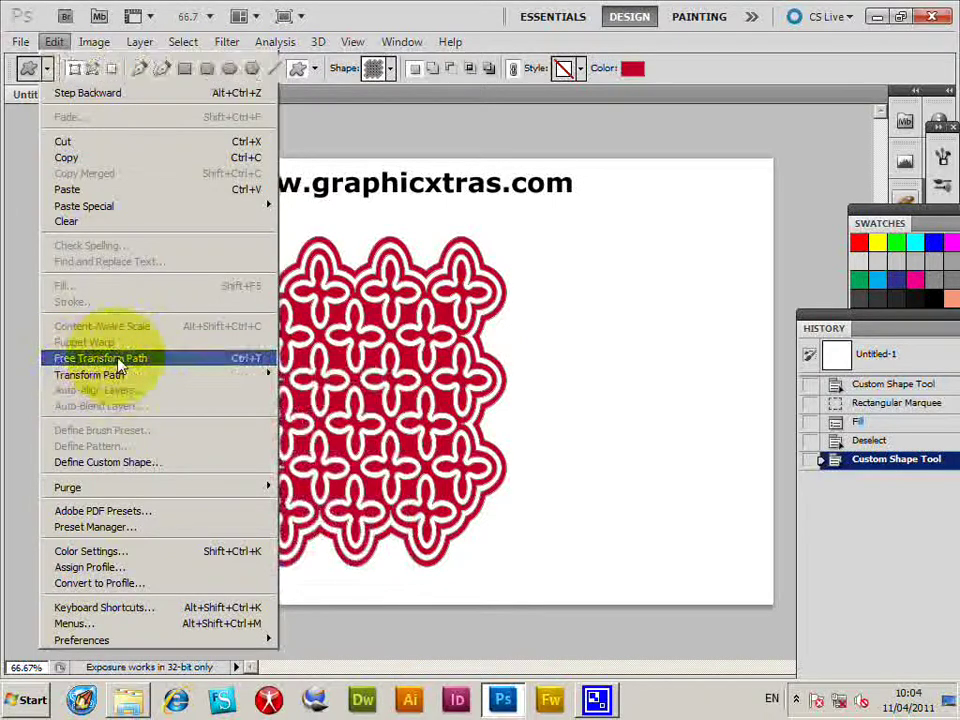
# Free-transform the red pattern: shrink, rotate about 38 degrees, narrow, skew and stretch it up-right
pyautogui.click(120, 358)
pyautogui.moveTo(240, 236)
pyautogui.mouseDown()
pyautogui.moveTo(321, 315)
pyautogui.moveTo(388, 410)
pyautogui.moveTo(229, 232)
pyautogui.mouseUp()
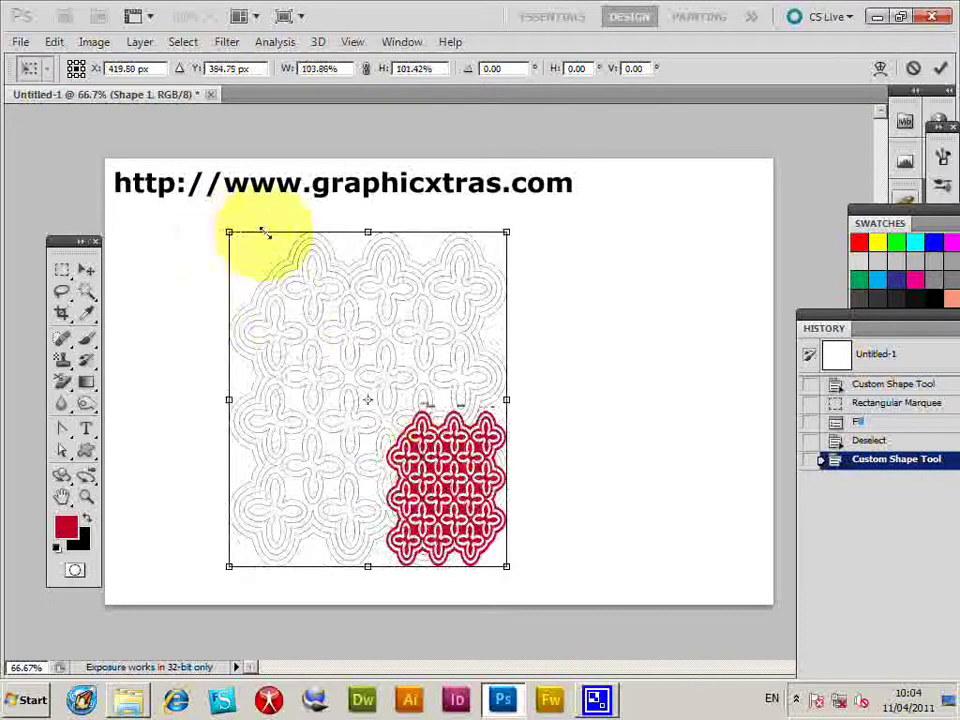
pyautogui.moveTo(525, 246); pyautogui.dragTo(582, 370)
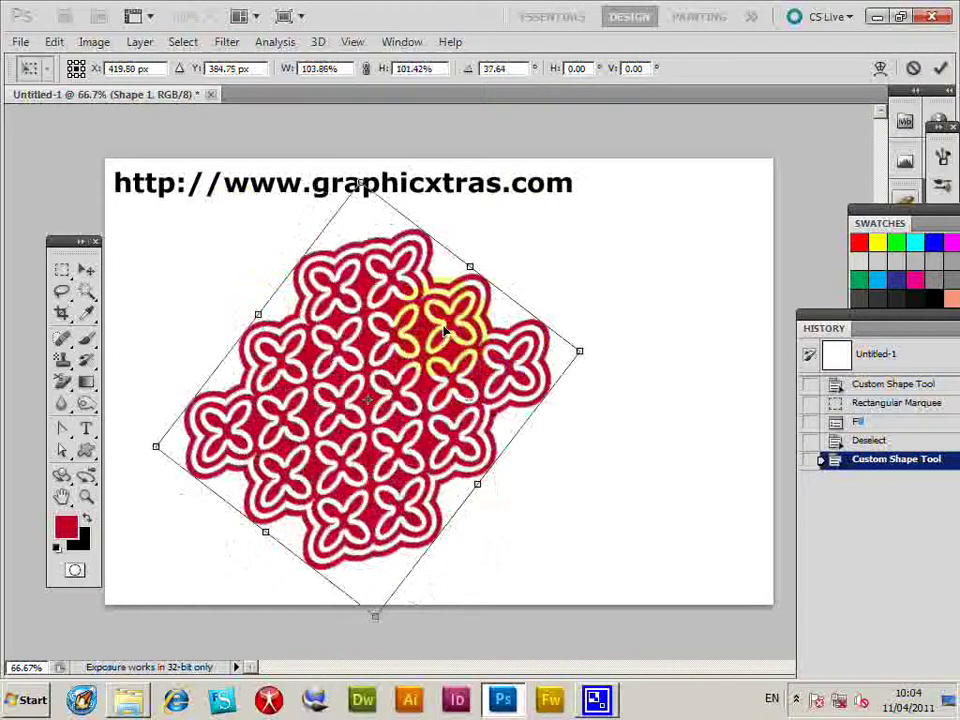
pyautogui.moveTo(477, 483); pyautogui.dragTo(426, 476)
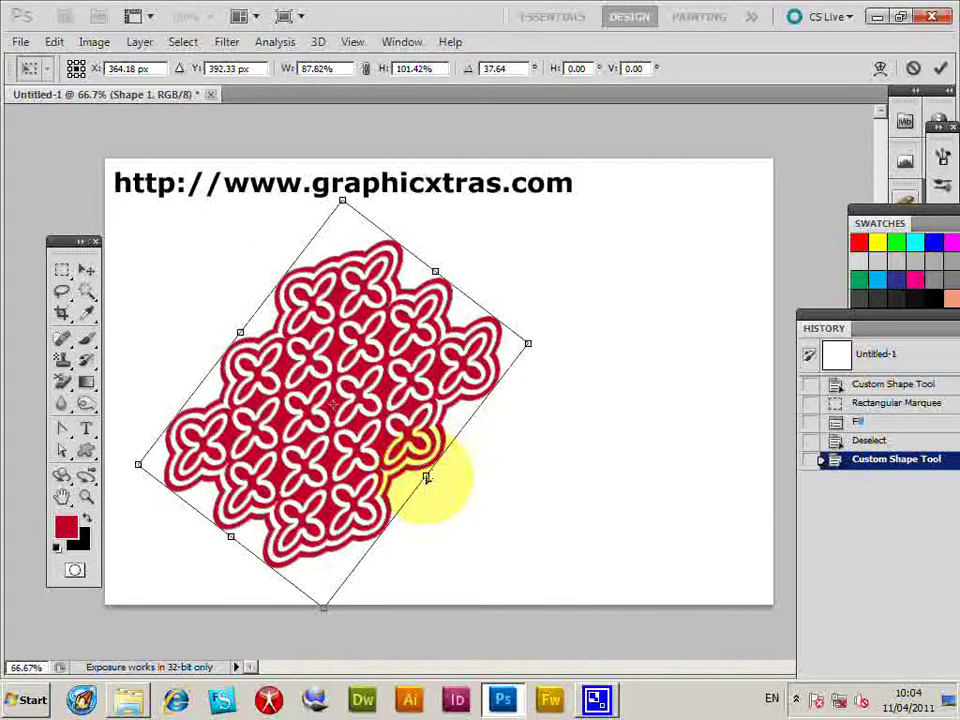
pyautogui.moveTo(426, 477); pyautogui.dragTo(252, 616)
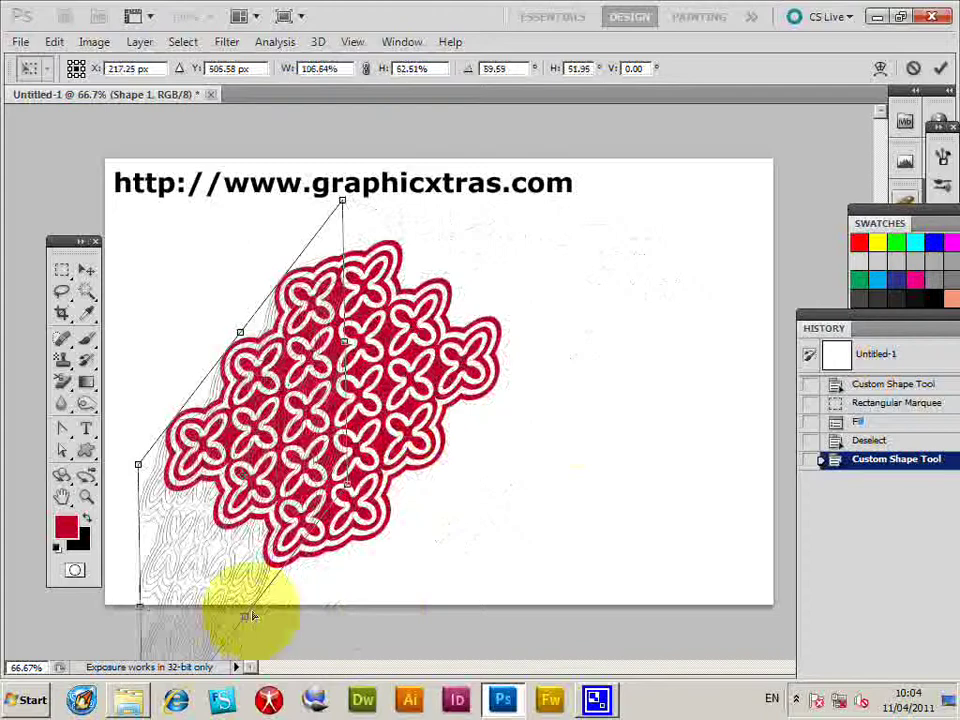
pyautogui.moveTo(252, 616); pyautogui.dragTo(608, 425)
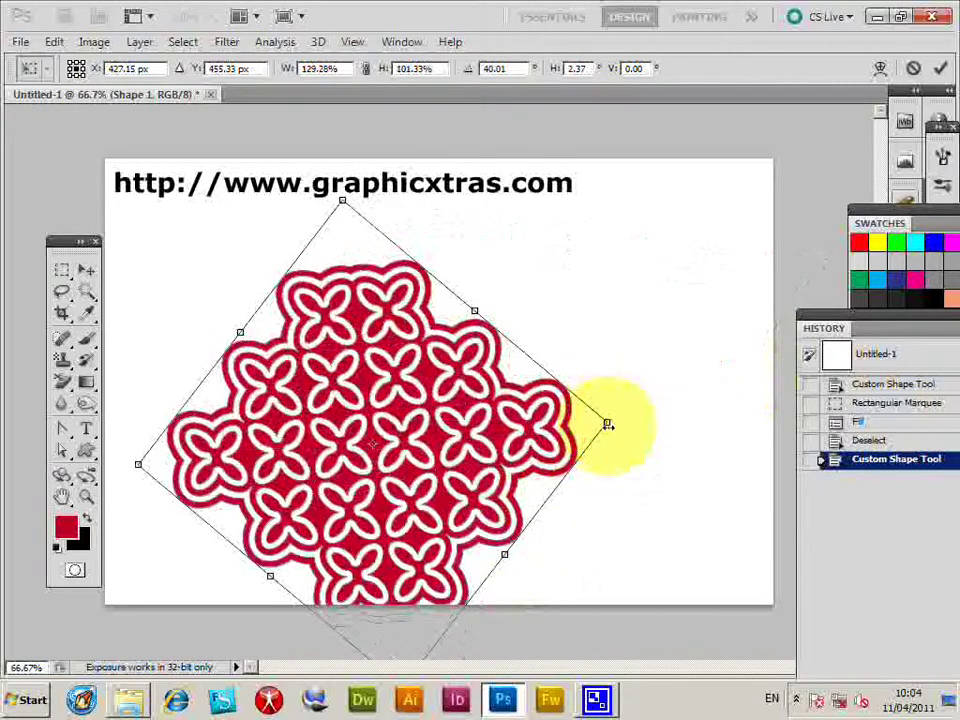
# Pull the transform corners to distort the pattern into a fan toward the upper right, then commit
pyautogui.moveTo(608, 425); pyautogui.dragTo(611, 467)
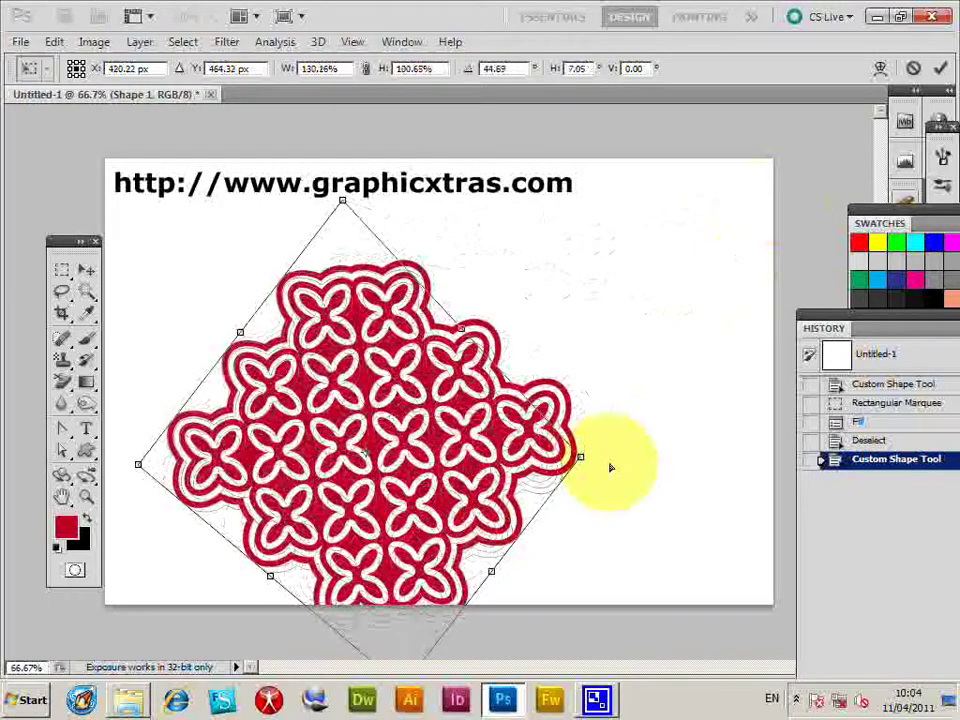
pyautogui.moveTo(611, 467); pyautogui.dragTo(873, 130)
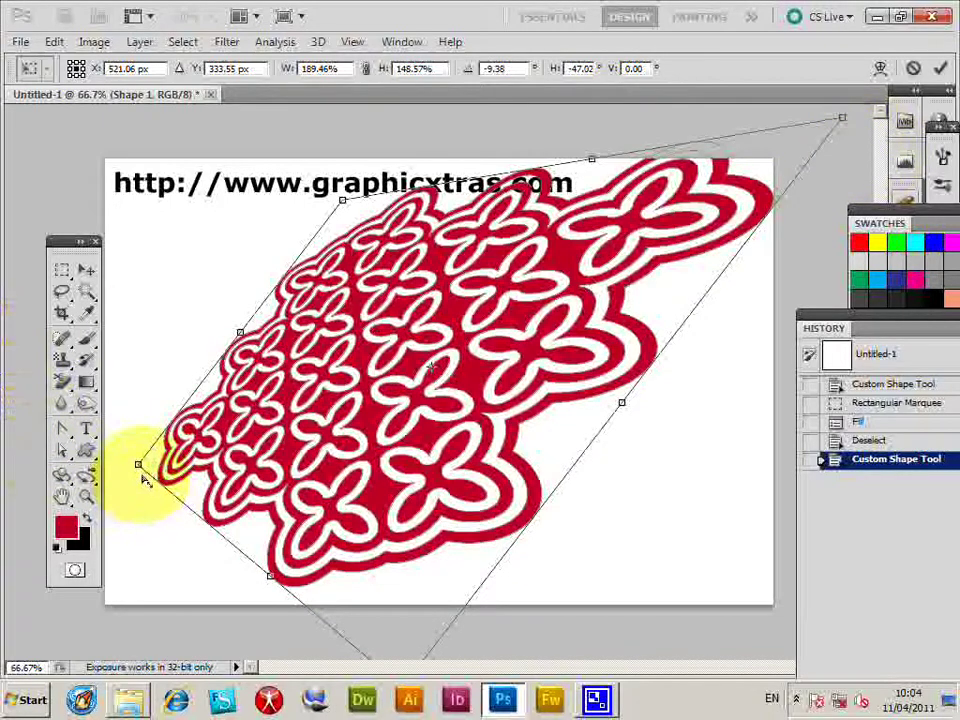
pyautogui.moveTo(139, 466); pyautogui.dragTo(302, 327)
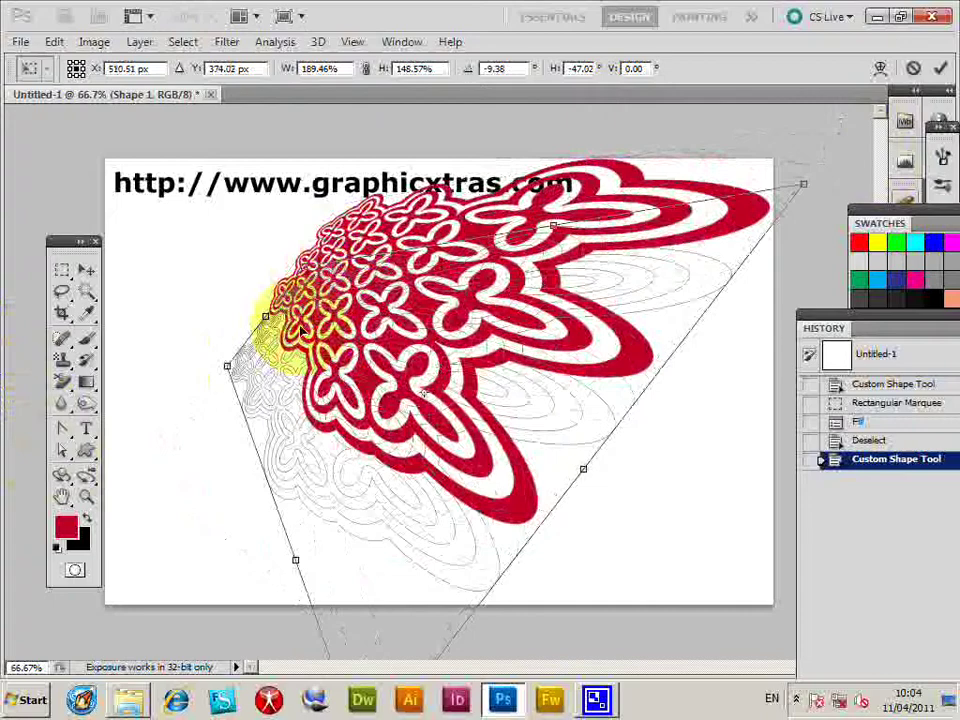
pyautogui.press('Return')
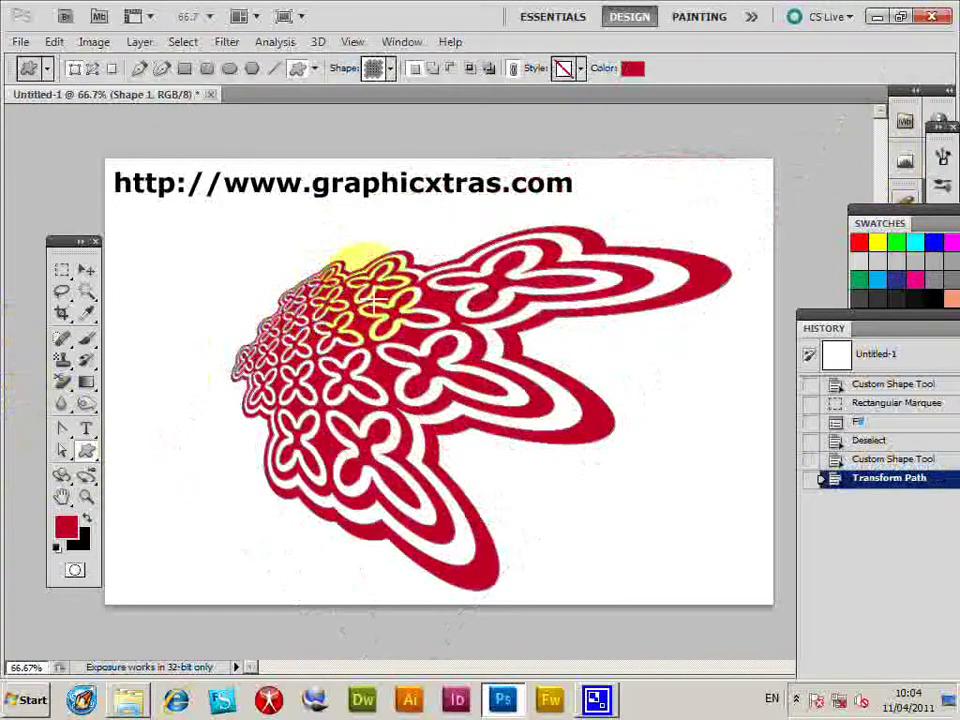
# Define the fanned red design as a custom shape named 'Shape 217'
pyautogui.click(54, 42)
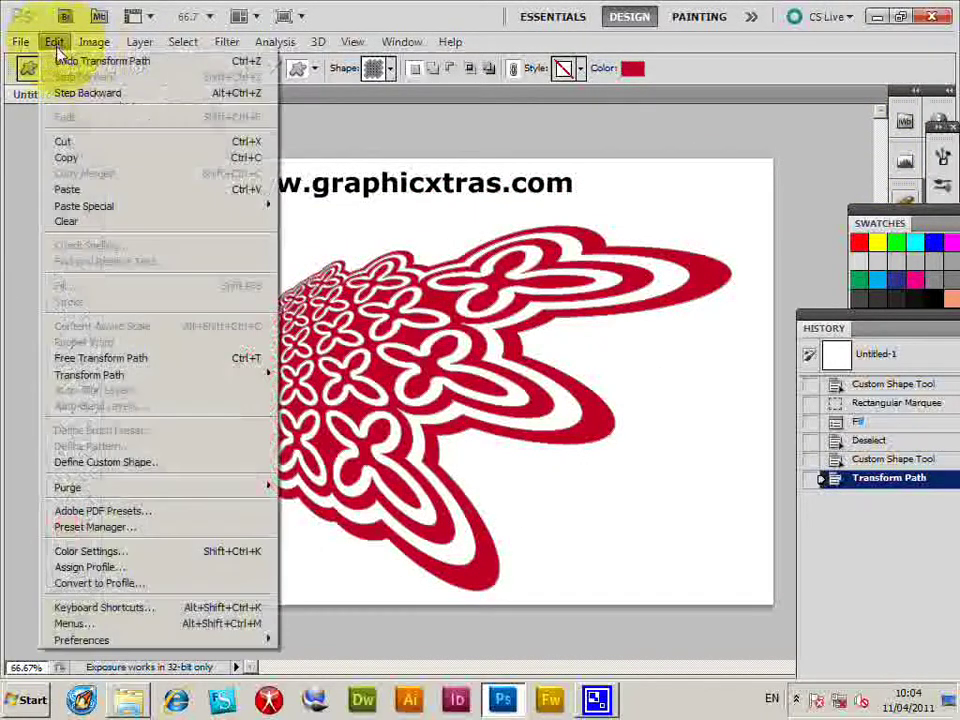
pyautogui.click(147, 463)
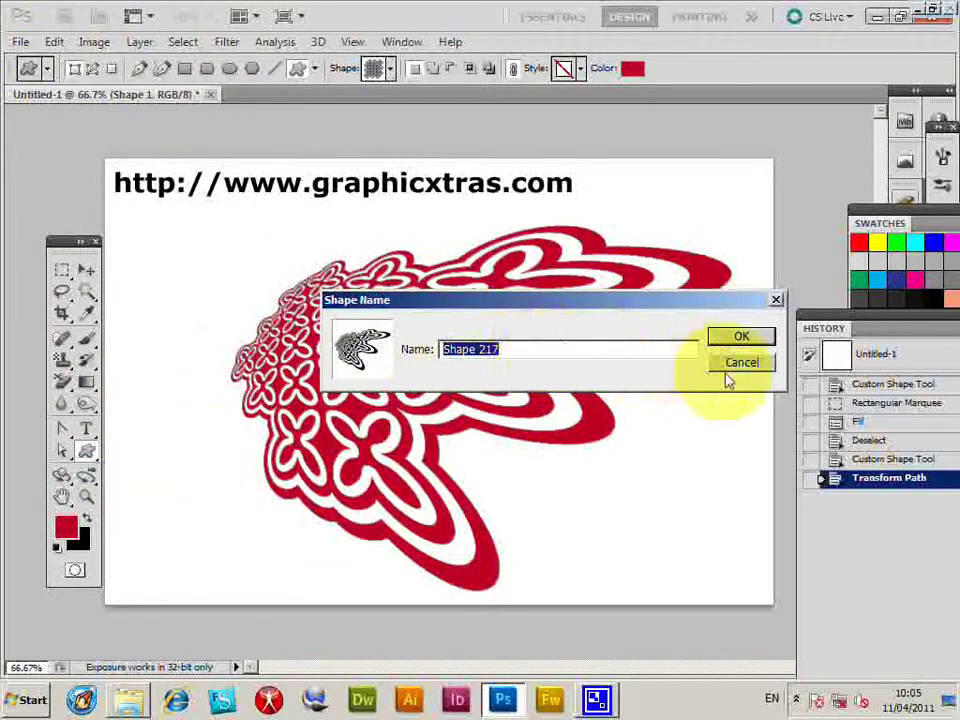
pyautogui.click(741, 337)
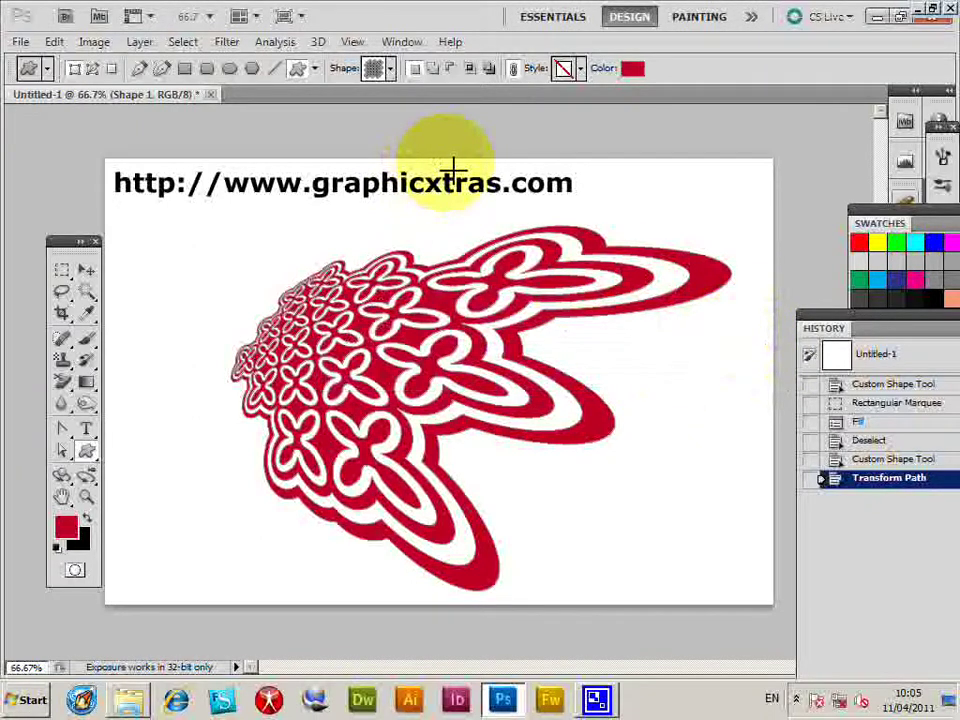
# Undo the fan distortion and put a warp grid on the red pattern
pyautogui.click(54, 42)
pyautogui.click(62, 60)
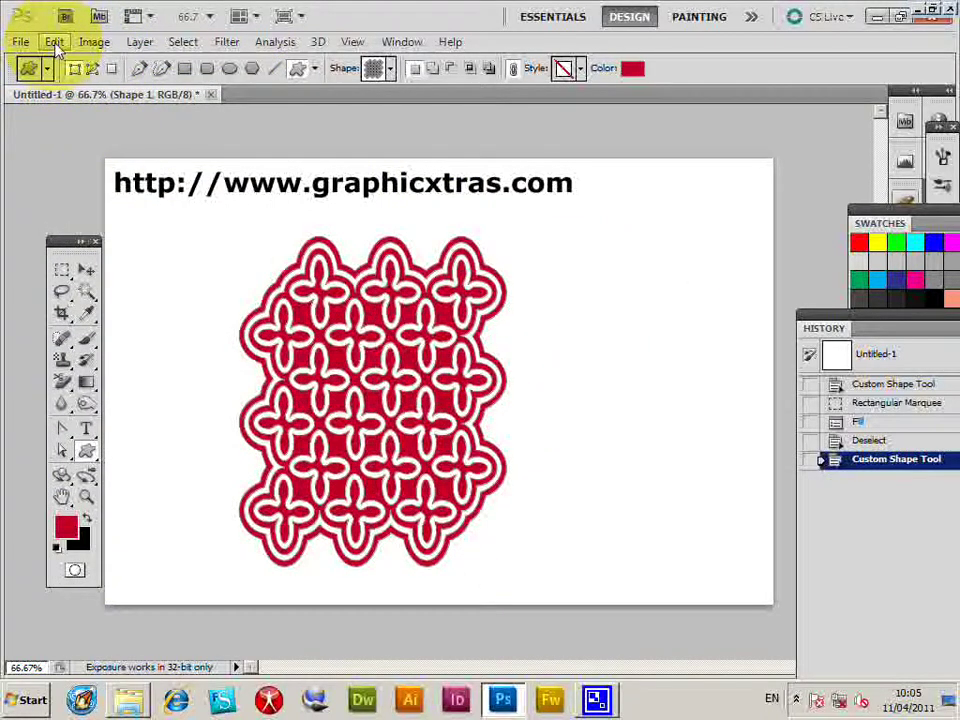
pyautogui.click(54, 42)
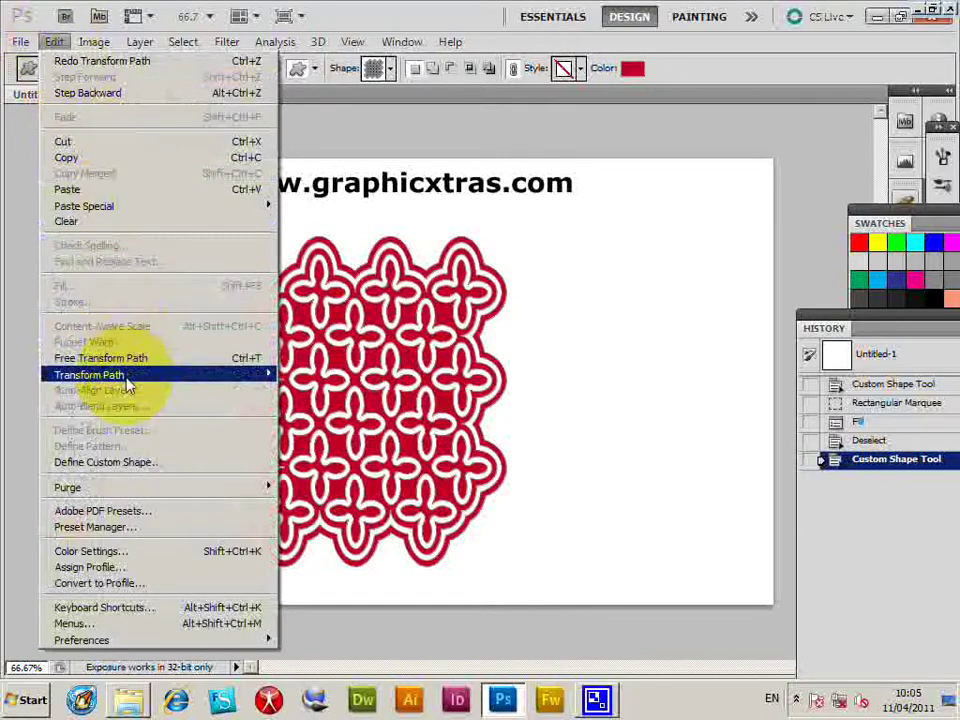
pyautogui.moveTo(124, 378)
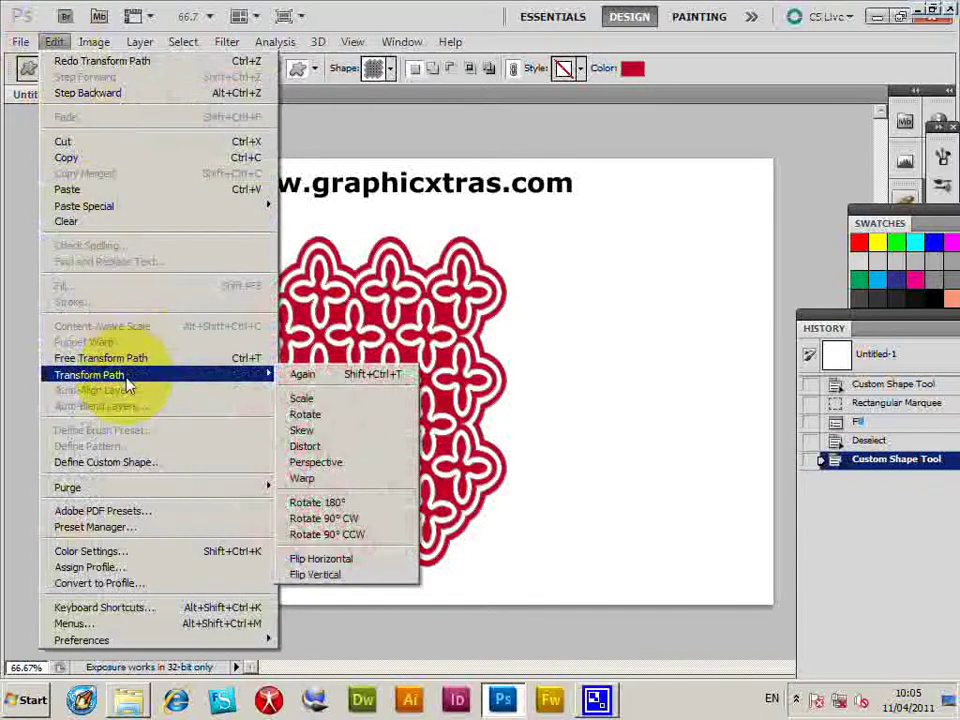
pyautogui.click(302, 478)
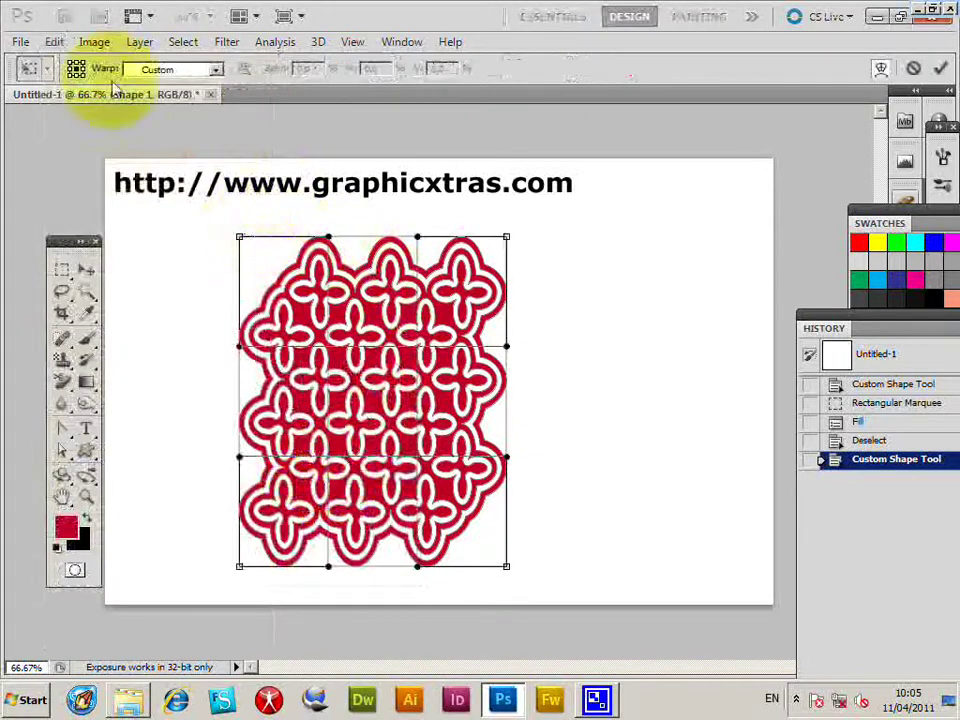
# Apply the Arc warp style, shift the shape and lessen its bend
pyautogui.click(185, 71)
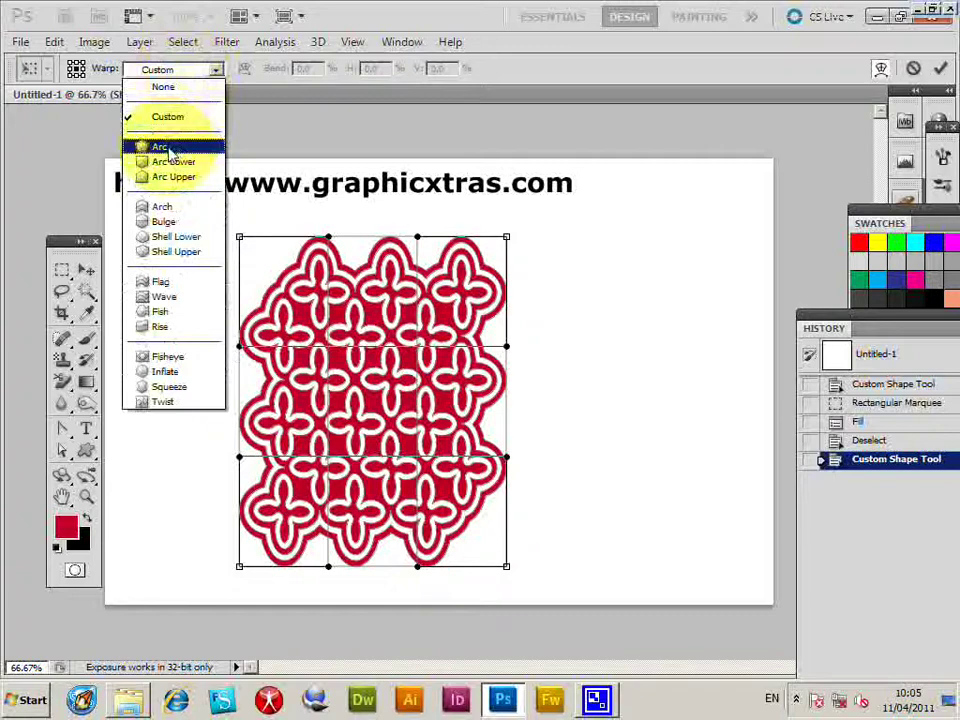
pyautogui.click(168, 148)
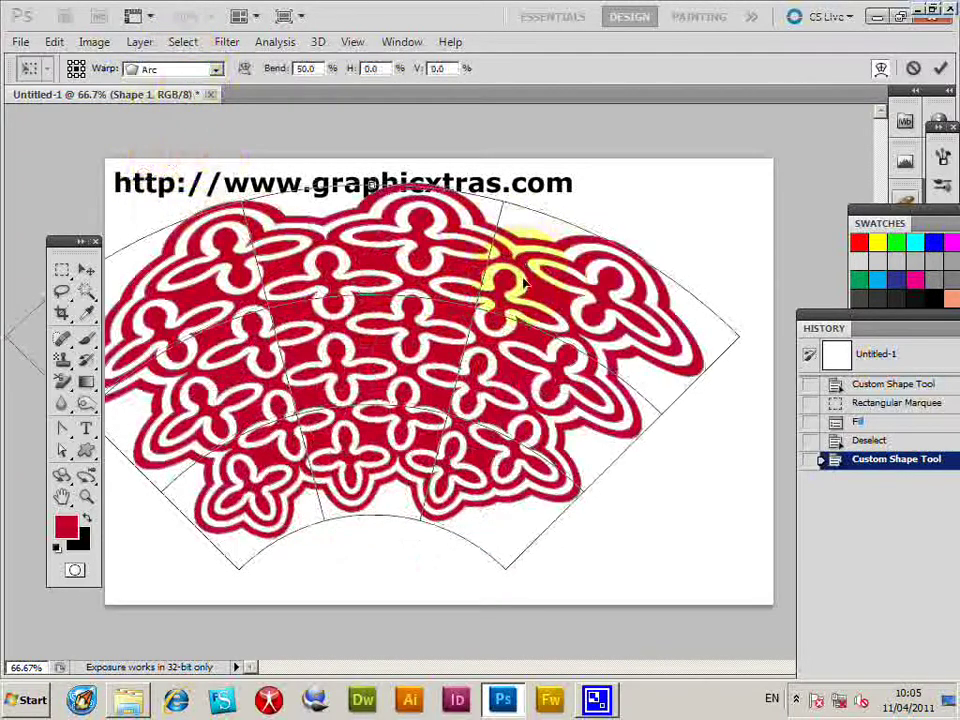
pyautogui.moveTo(523, 285); pyautogui.dragTo(548, 305)
pyautogui.click(406, 233)
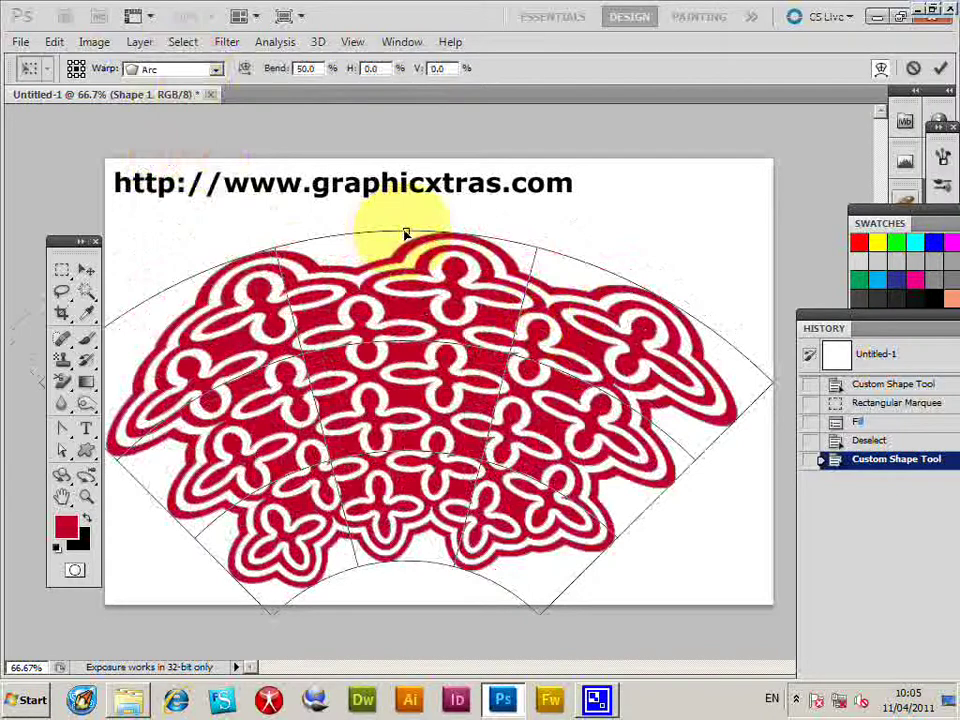
pyautogui.moveTo(406, 233); pyautogui.dragTo(385, 420)
# Switch the warp to Bulge with about 87% bend and added horizontal distortion
pyautogui.click(214, 68)
pyautogui.click(170, 224)
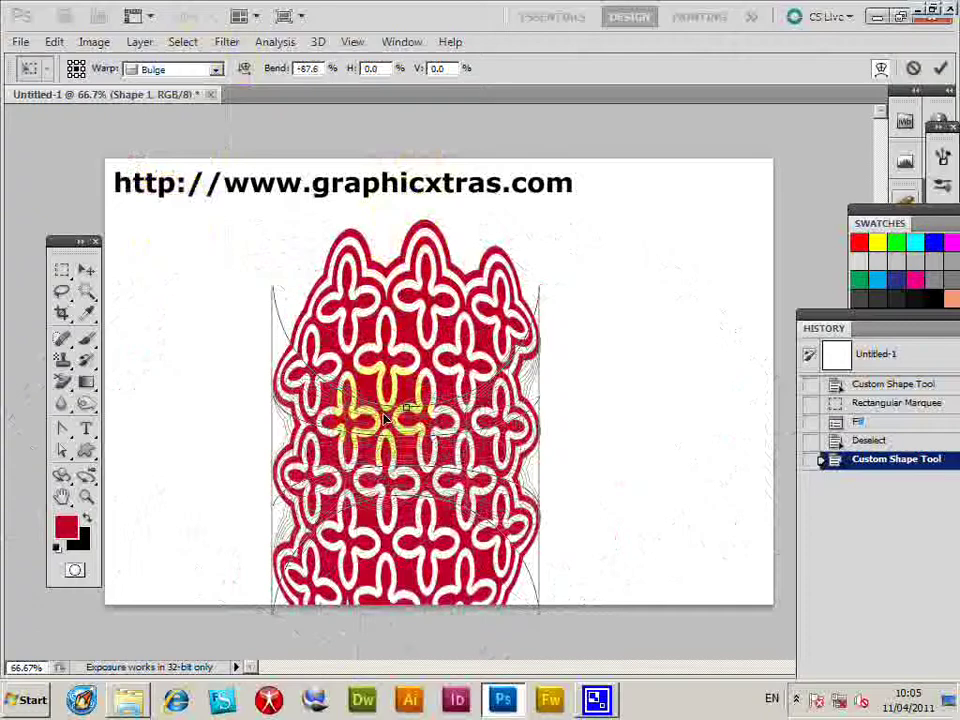
pyautogui.moveTo(278, 70); pyautogui.dragTo(242, 72)
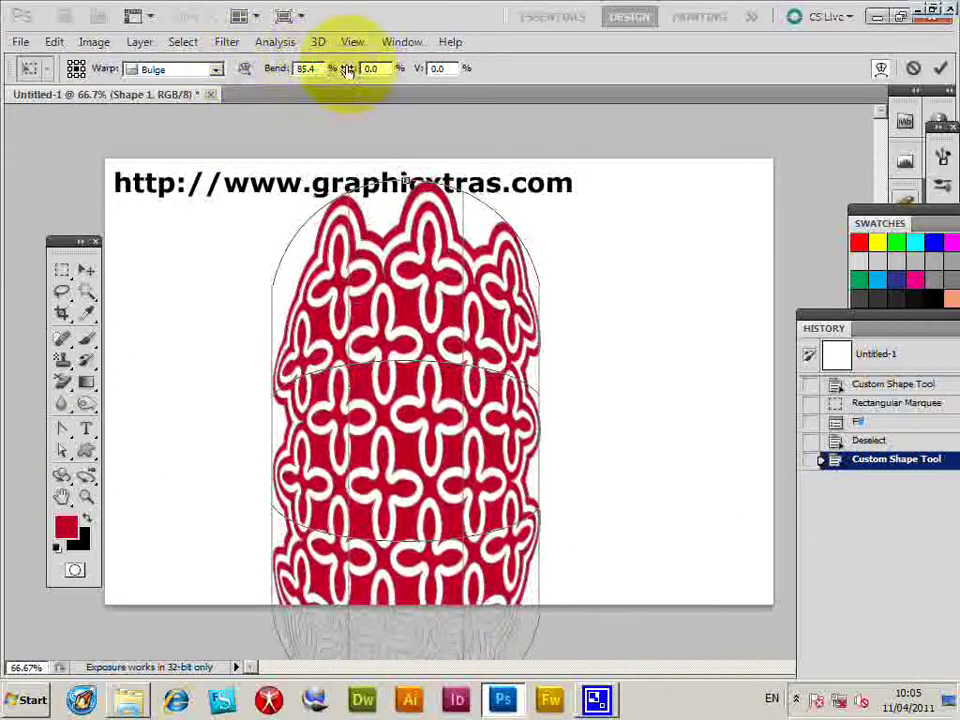
pyautogui.moveTo(352, 68); pyautogui.dragTo(557, 115)
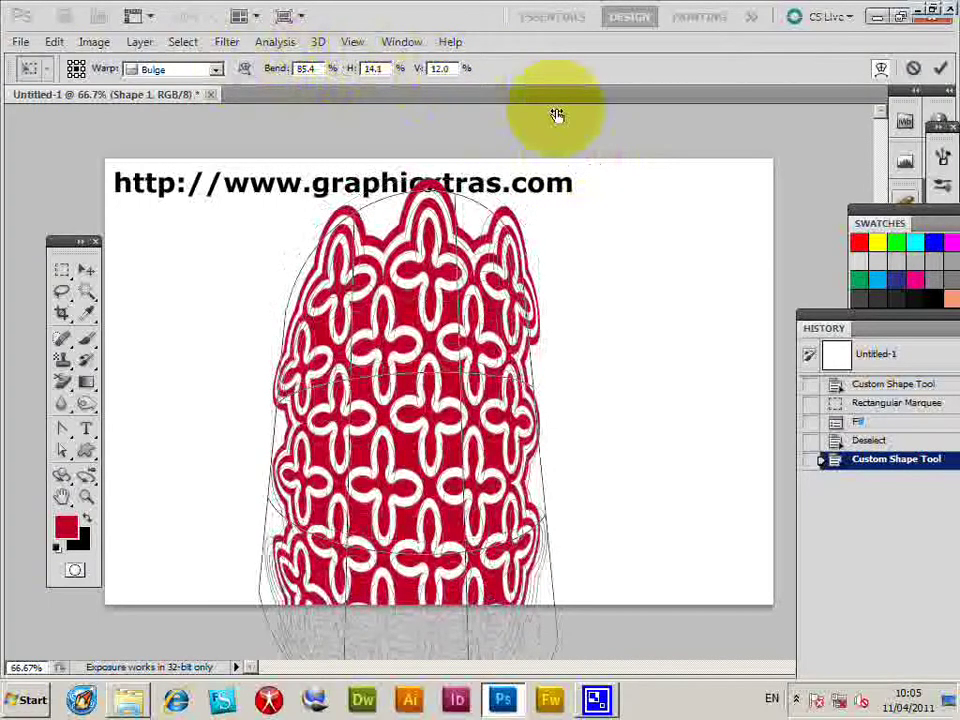
# Change the warp to Squeeze at about 49.4% bend and commit it
pyautogui.moveTo(557, 115); pyautogui.dragTo(590, 118)
pyautogui.click(172, 68)
pyautogui.click(167, 386)
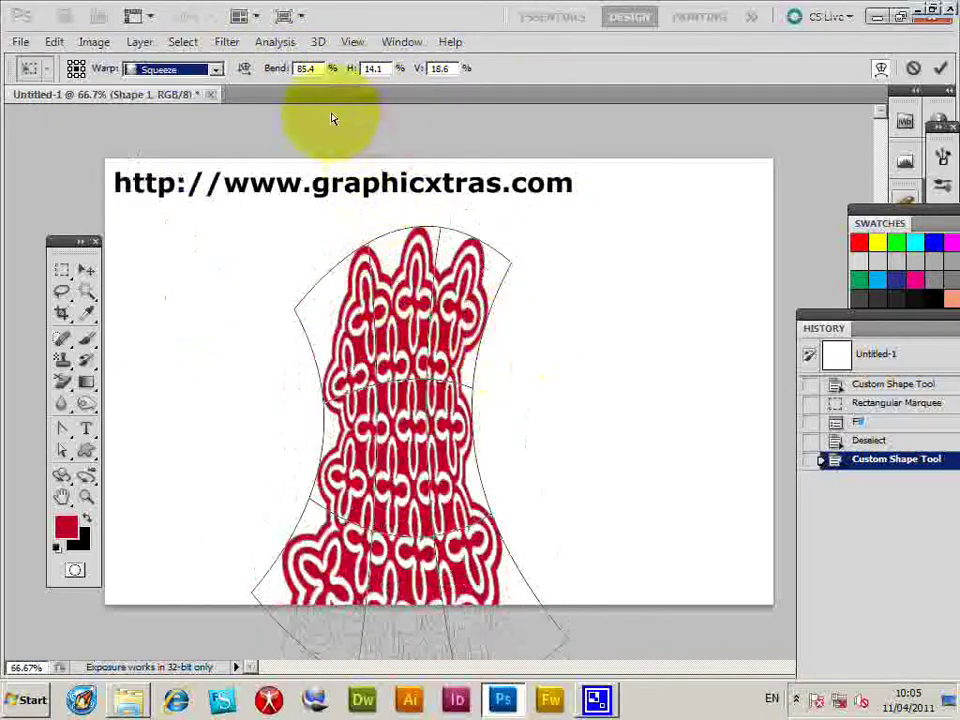
pyautogui.moveTo(272, 73); pyautogui.dragTo(4, 127)
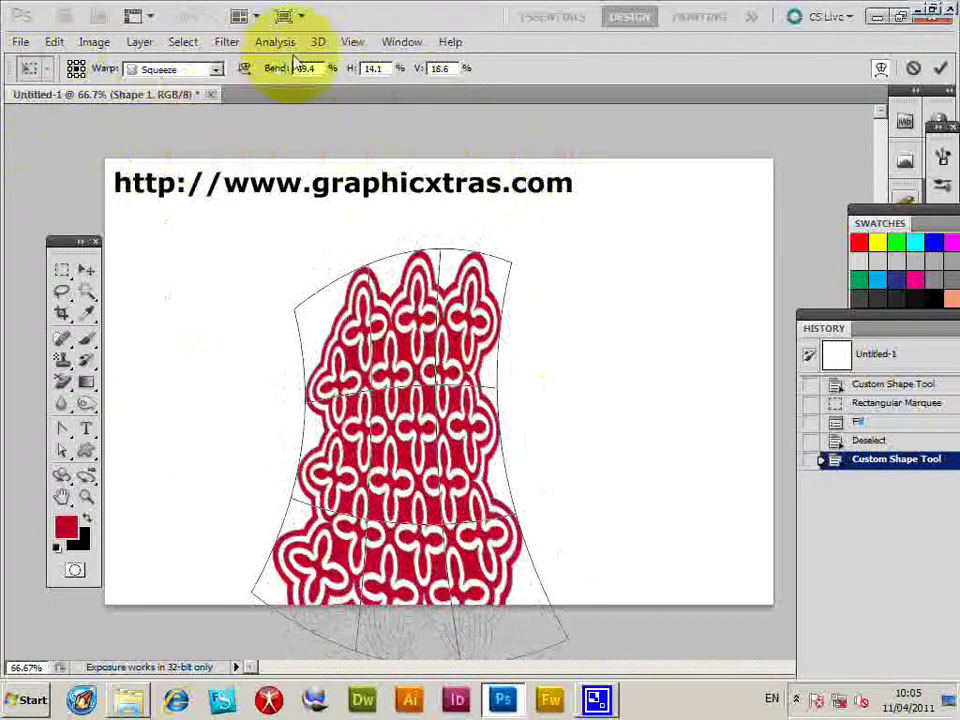
pyautogui.click(940, 68)
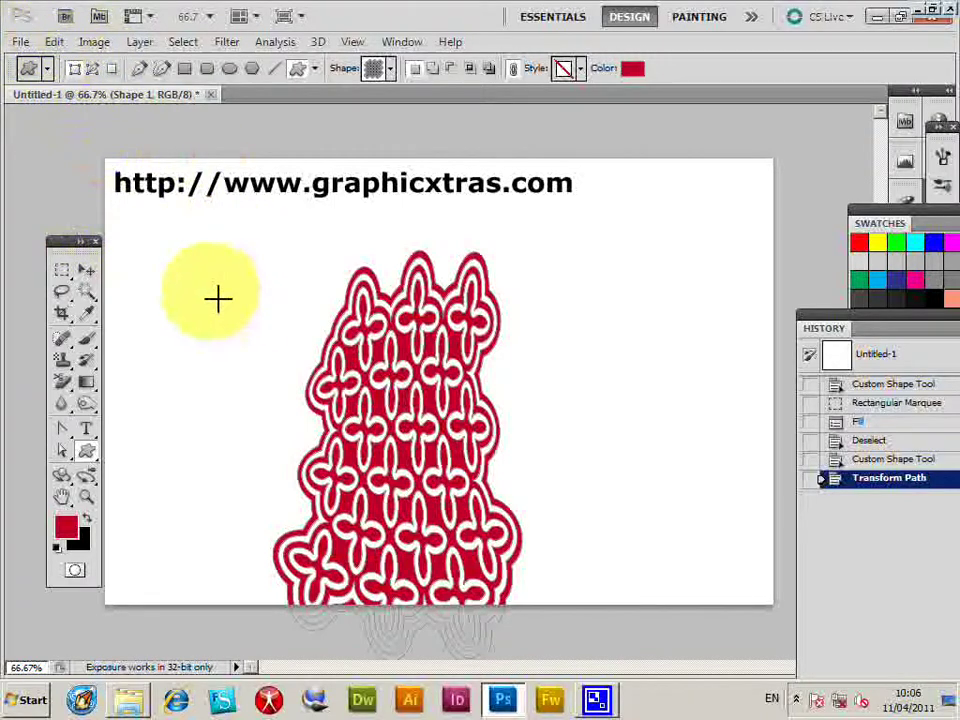
# Delete the warped lattice layer and draw a red four-lobed ornament custom shape in its place
pyautogui.press('Delete')
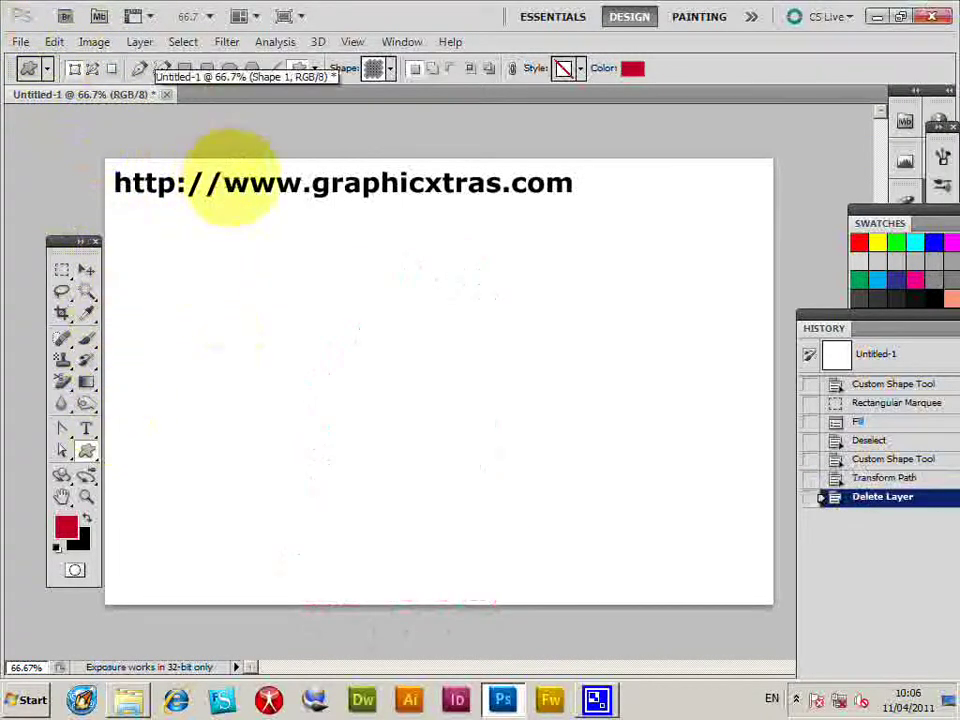
pyautogui.click(385, 68)
pyautogui.moveTo(604, 228); pyautogui.dragTo(605, 262)
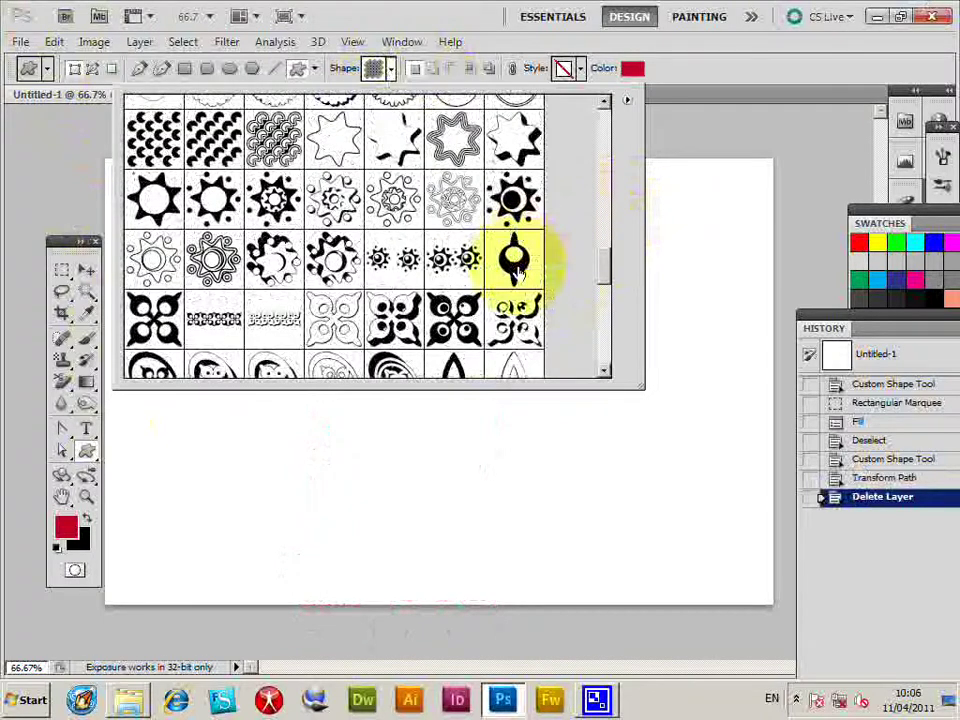
pyautogui.doubleClick(513, 260)
pyautogui.moveTo(210, 270); pyautogui.dragTo(460, 550)
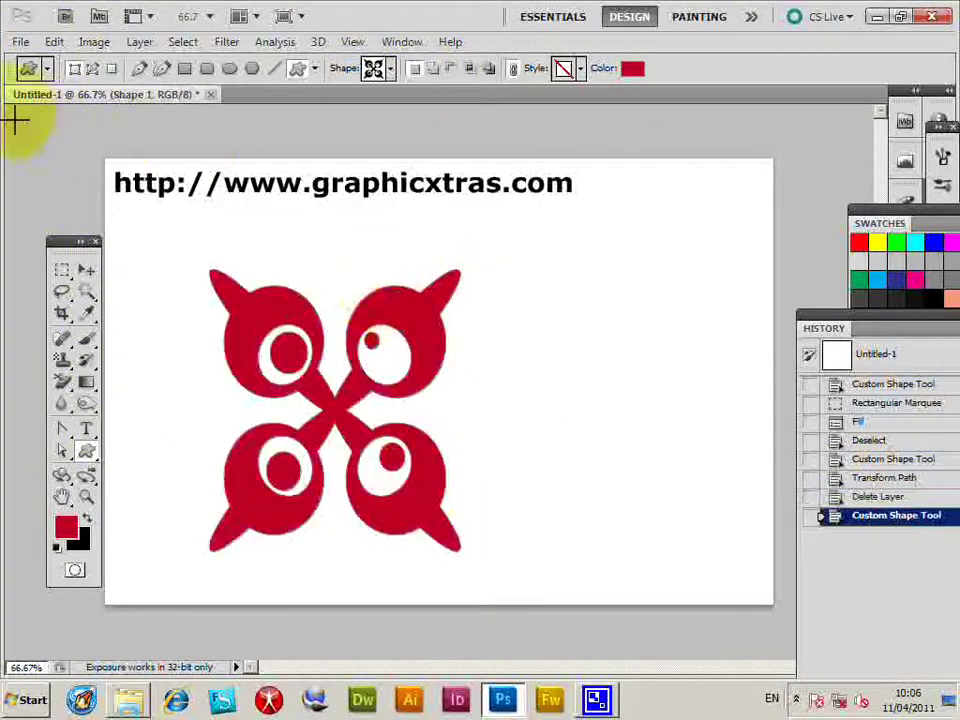
pyautogui.click(55, 44)
pyautogui.moveTo(127, 386)
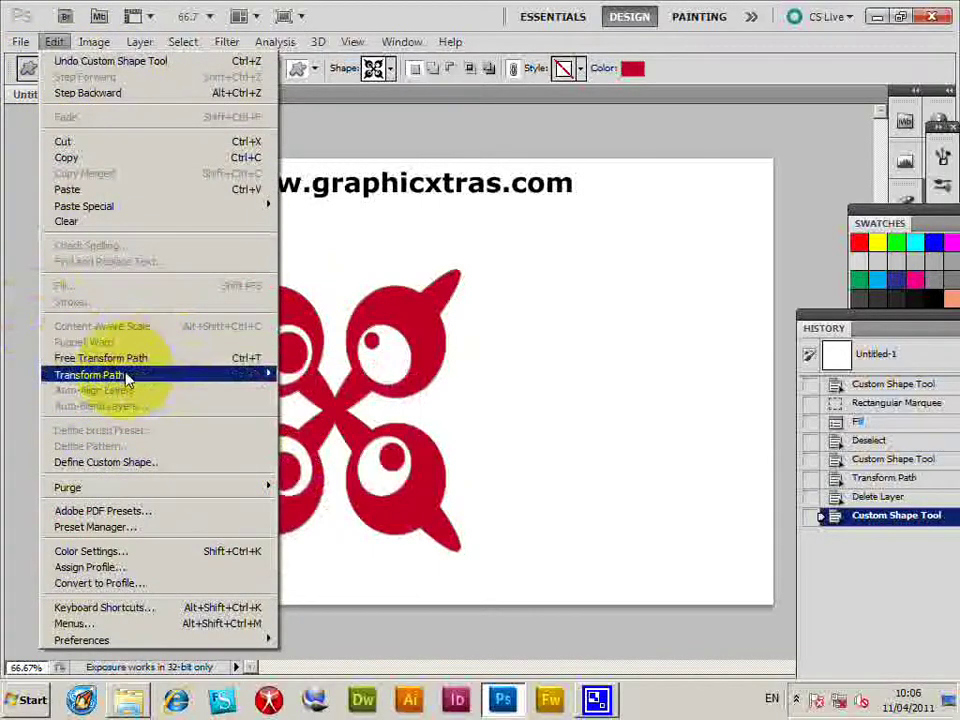
# Warp the ornament, stretching its spikes toward the upper-left, upper-right and lower-right corners, and commit
pyautogui.moveTo(127, 380)
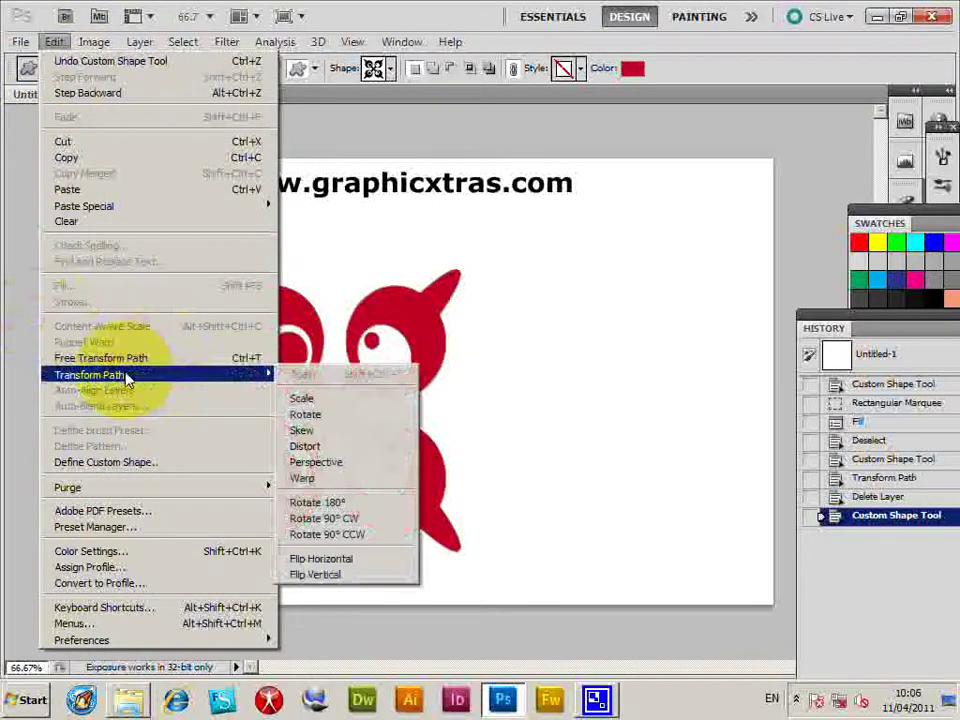
pyautogui.click(327, 479)
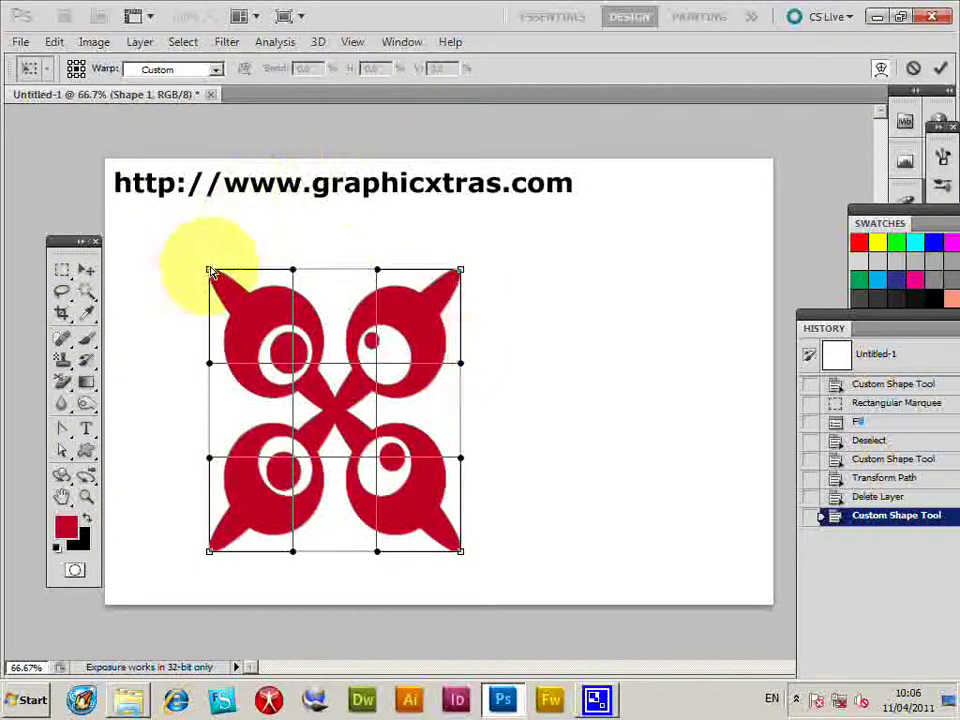
pyautogui.moveTo(211, 271); pyautogui.dragTo(114, 206)
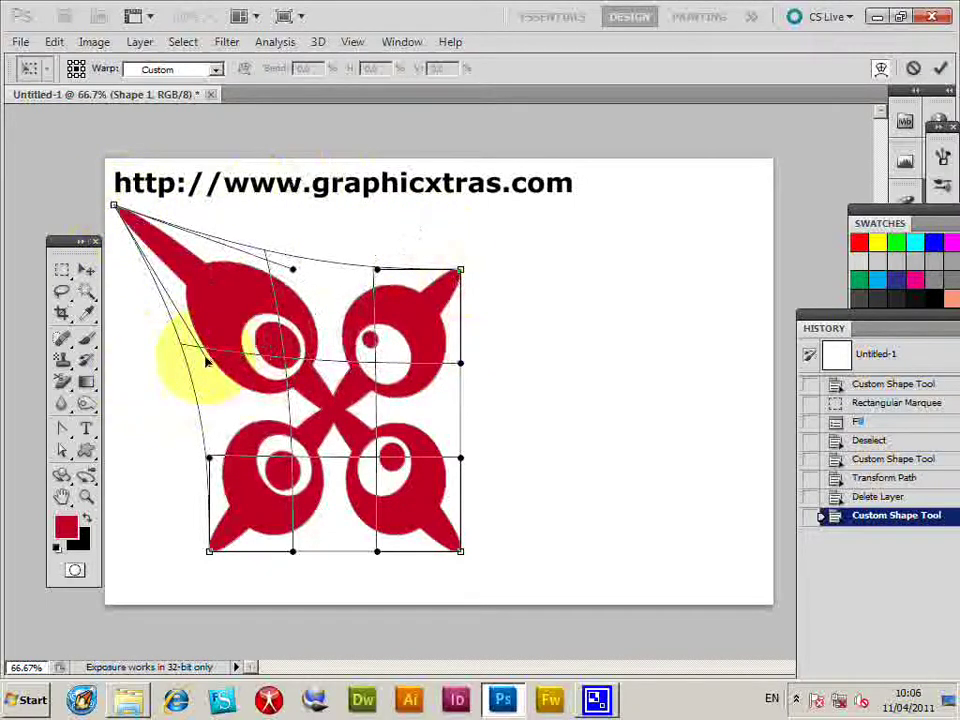
pyautogui.moveTo(207, 362); pyautogui.dragTo(165, 404)
pyautogui.moveTo(462, 272); pyautogui.dragTo(748, 236)
pyautogui.moveTo(460, 553); pyautogui.dragTo(712, 660)
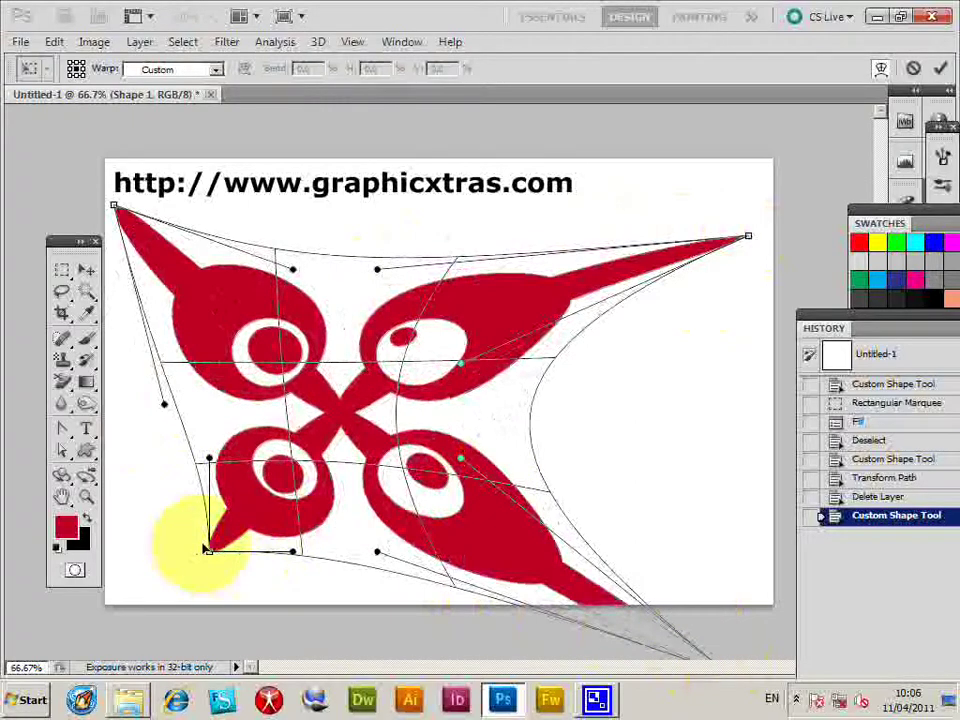
pyautogui.press('Return')
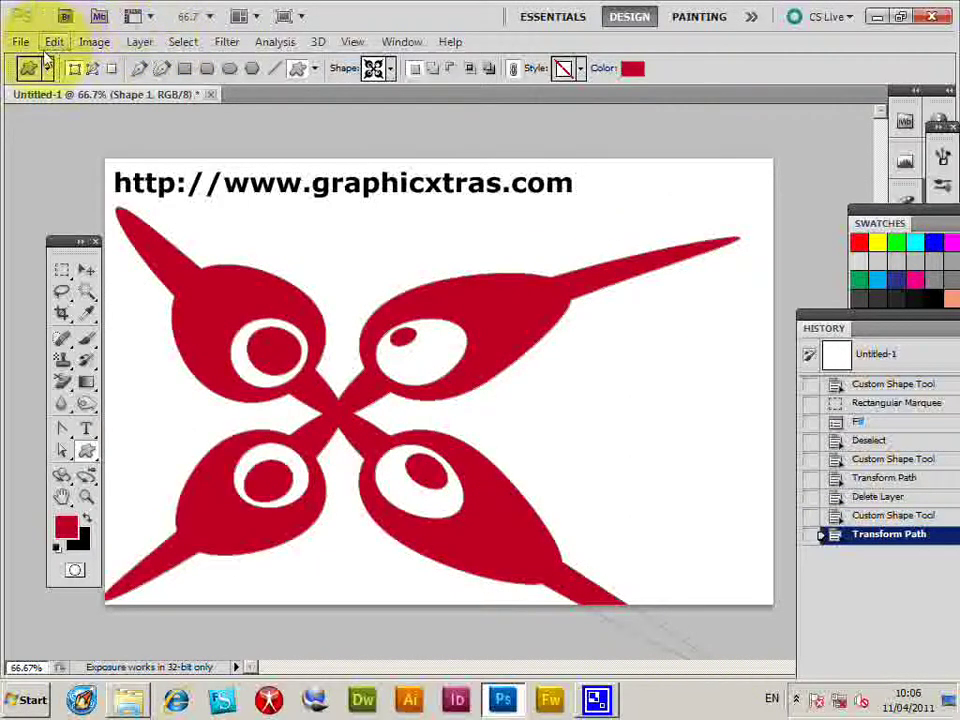
# Define the warped ornament as a new custom shape, then delete its layer
pyautogui.click(52, 41)
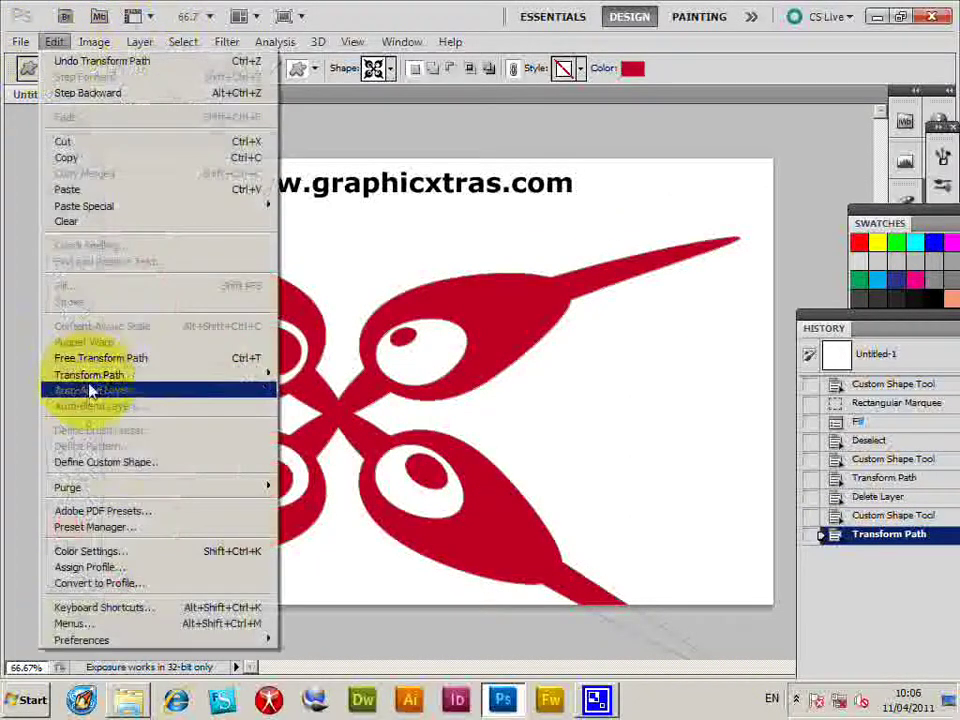
pyautogui.click(116, 463)
pyautogui.click(739, 340)
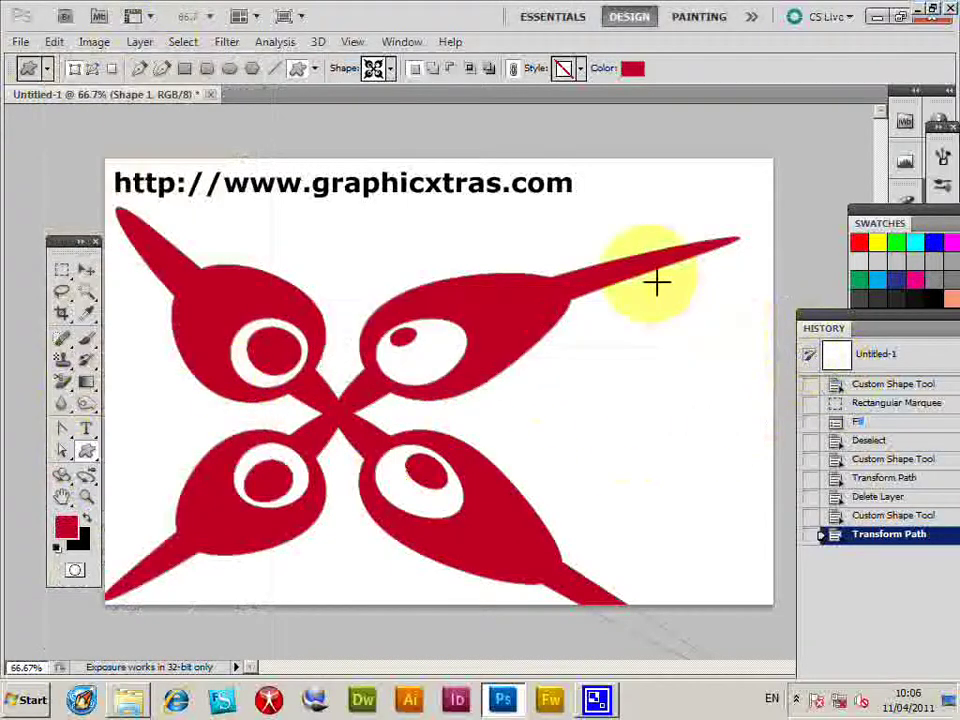
pyautogui.click(86, 270)
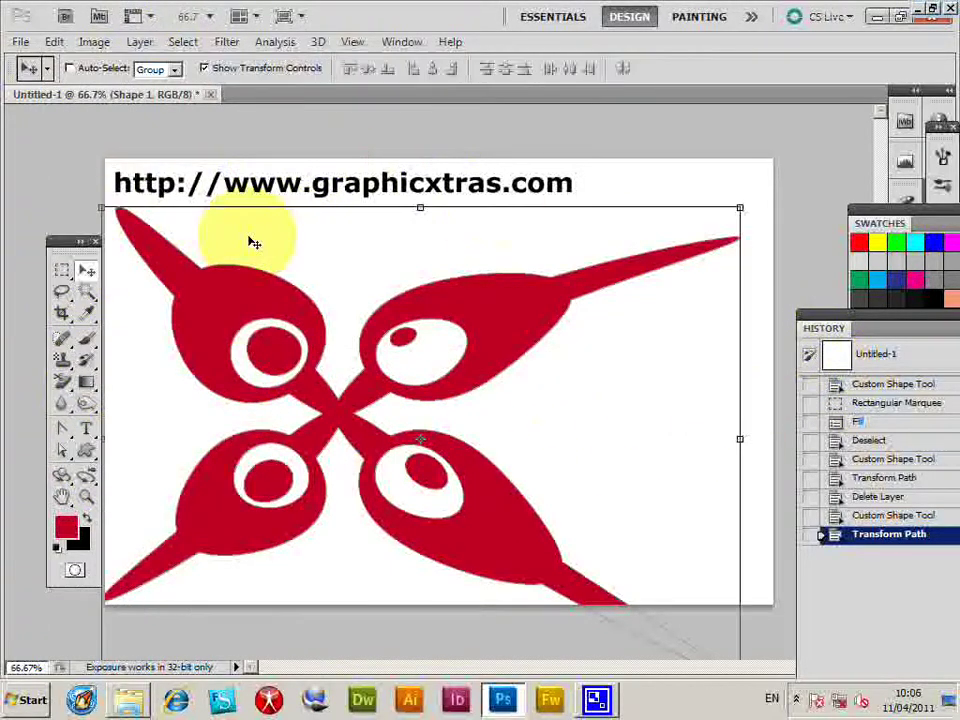
pyautogui.press('Delete')
# Select the Custom Shape tool and pick the newly defined ornament shape
pyautogui.click(86, 451)
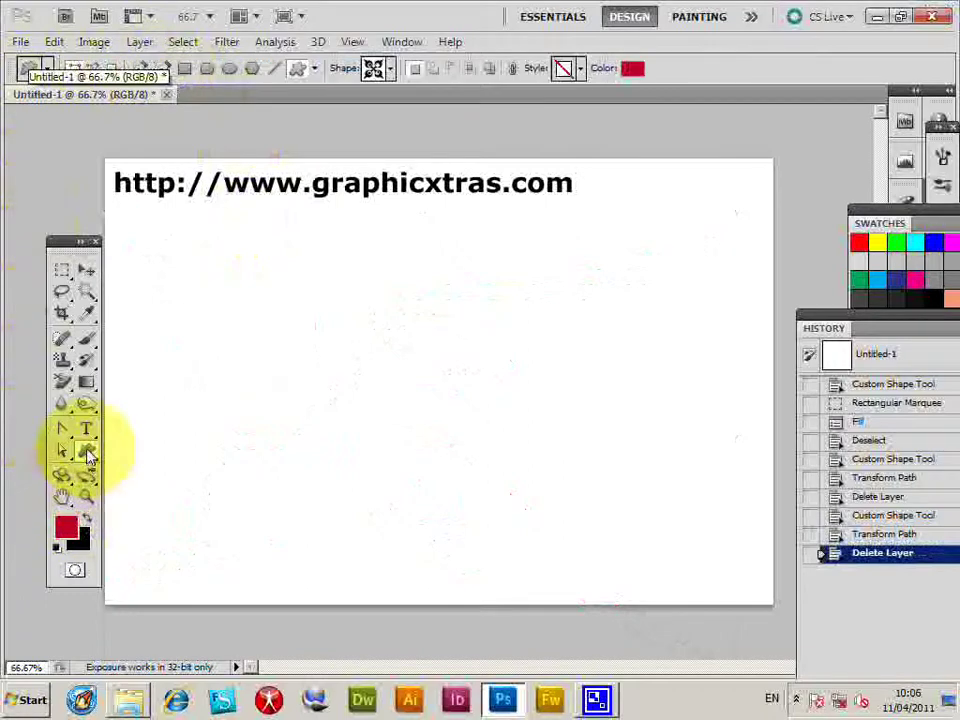
pyautogui.rightClick(86, 451)
pyautogui.click(148, 540)
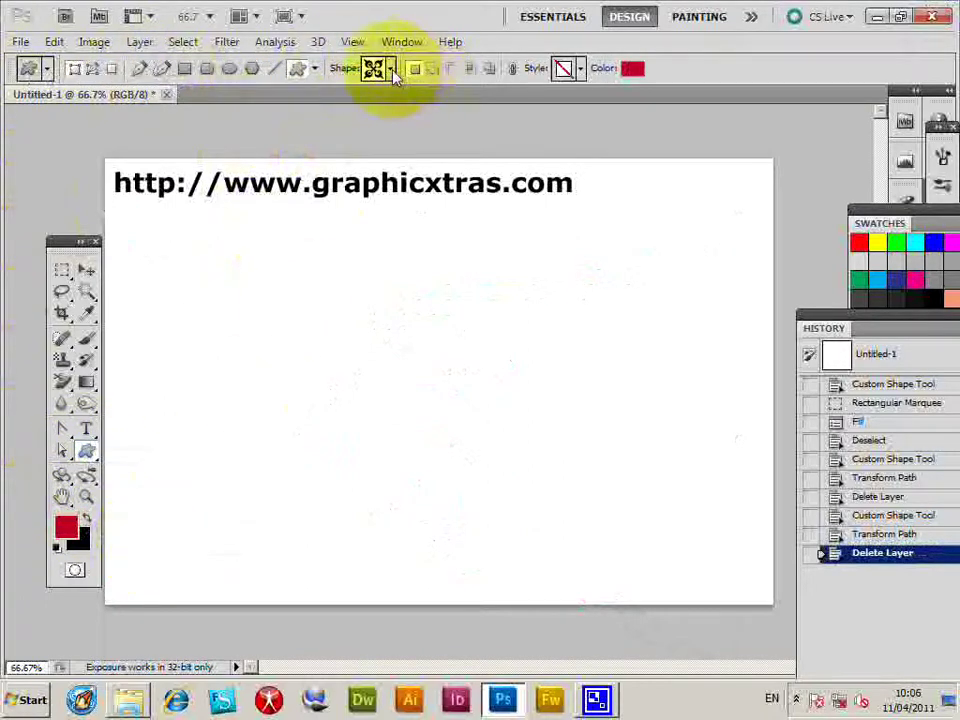
pyautogui.click(390, 68)
pyautogui.moveTo(604, 242); pyautogui.dragTo(604, 308)
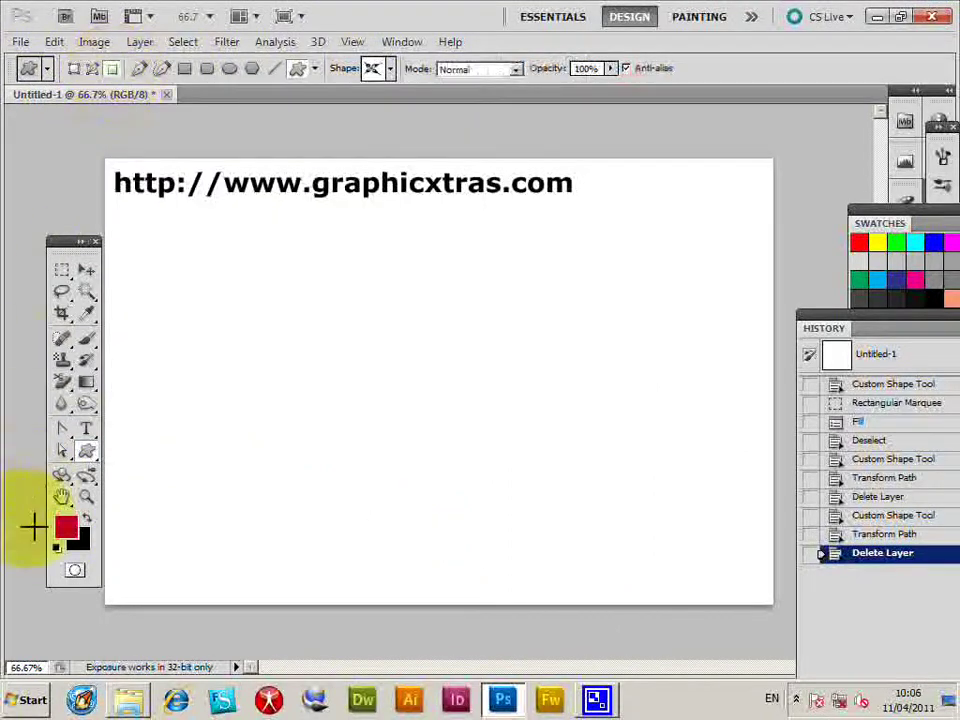
# Set the foreground colour to dark red #532029 and stamp five ornament copies of varying sizes
pyautogui.click(68, 530)
pyautogui.click(384, 321)
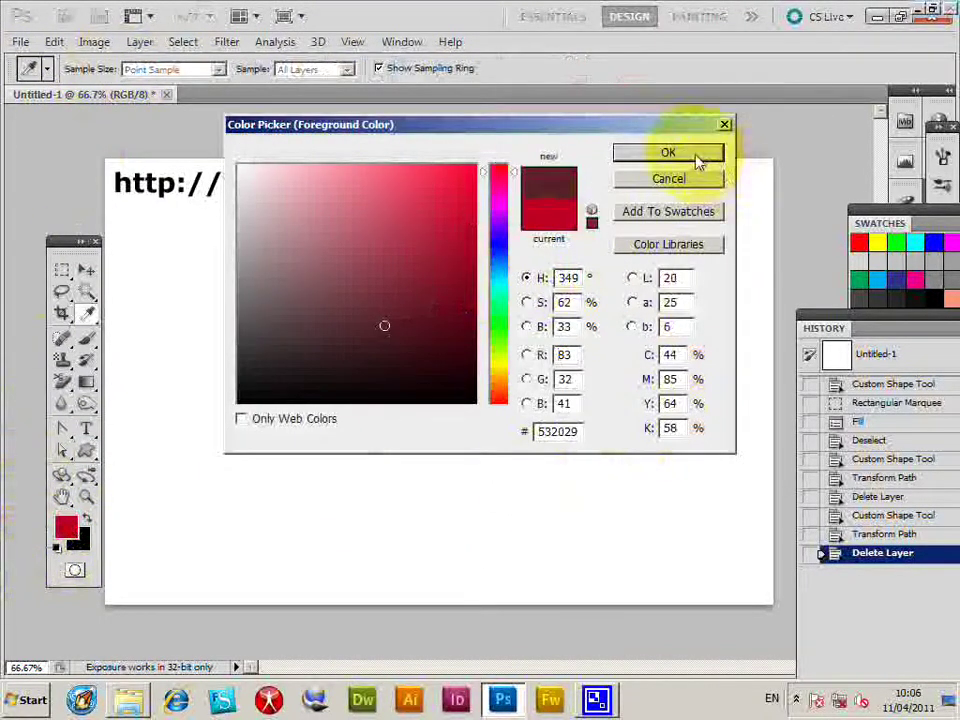
pyautogui.click(666, 152)
pyautogui.moveTo(183, 245)
pyautogui.mouseDown()
pyautogui.moveTo(405, 491)
pyautogui.moveTo(398, 482)
pyautogui.mouseUp()
pyautogui.moveTo(328, 302); pyautogui.dragTo(450, 434)
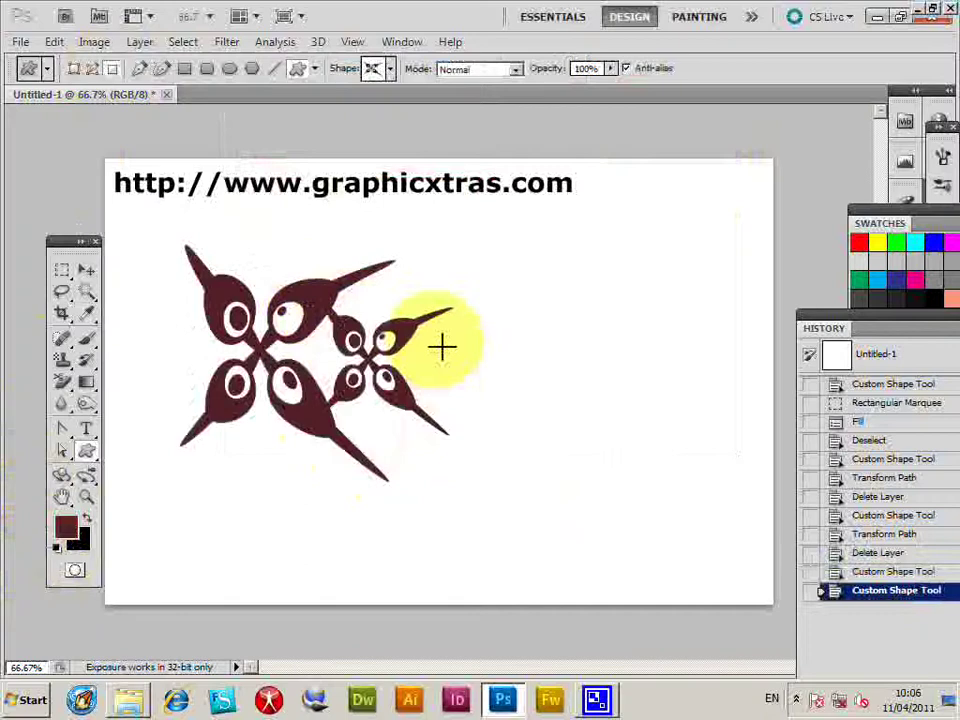
pyautogui.moveTo(516, 330); pyautogui.dragTo(518, 322)
pyautogui.moveTo(440, 312)
pyautogui.mouseDown()
pyautogui.moveTo(504, 454)
pyautogui.moveTo(620, 488)
pyautogui.mouseUp()
pyautogui.moveTo(300, 420); pyautogui.dragTo(465, 585)
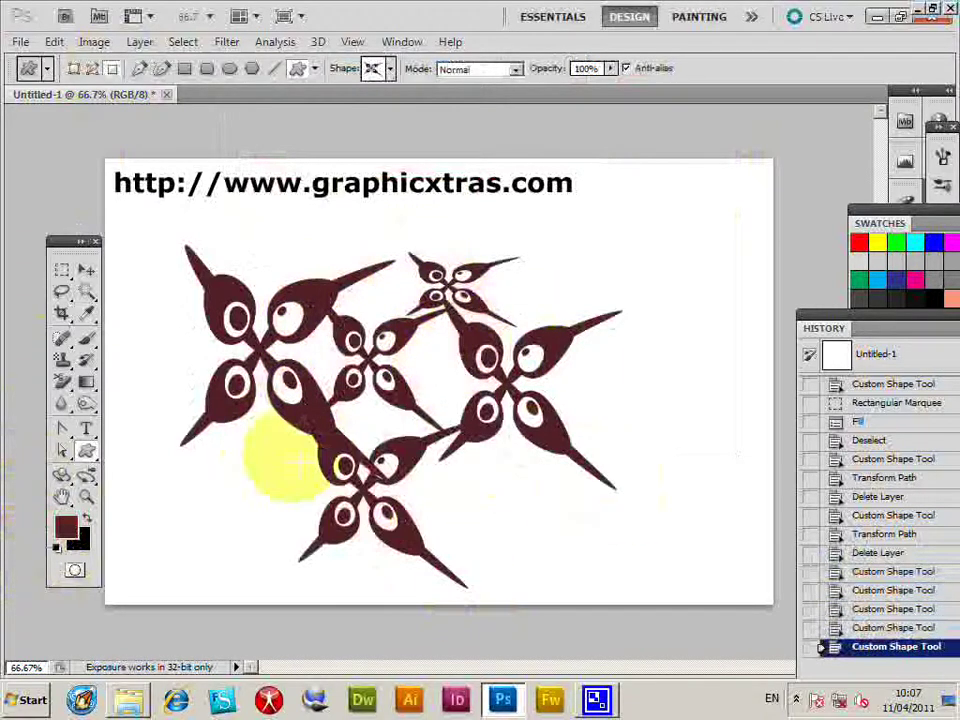